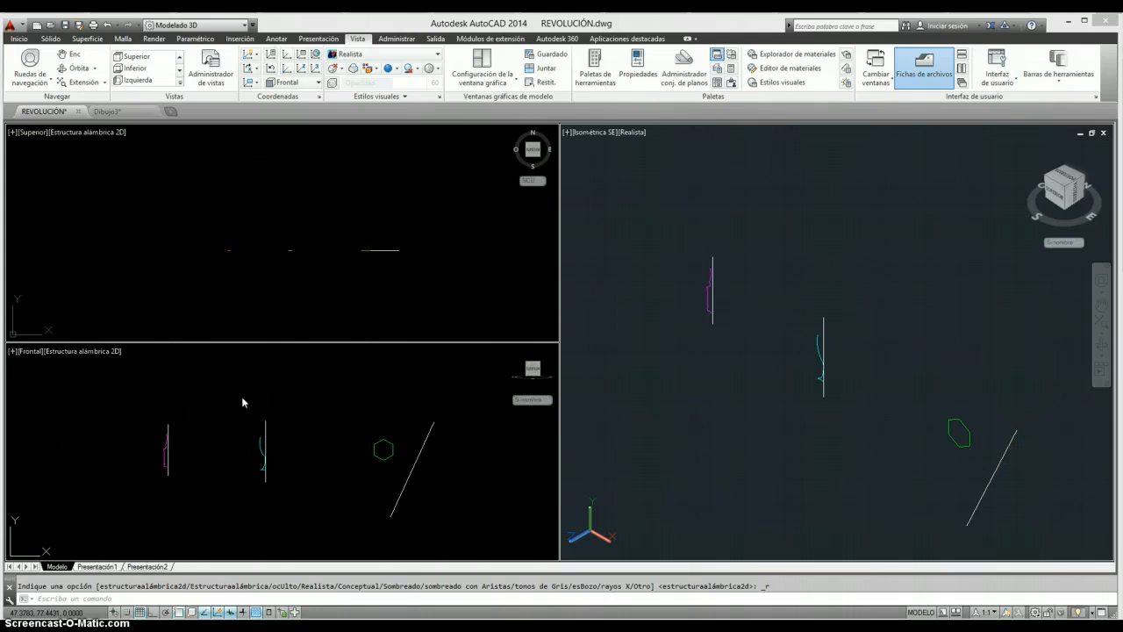
# - Examine the magenta bottle half-profile and its vertical axis line up close in the front view
pyautogui.click(185, 445)
pyautogui.scroll(3, 161, 455)
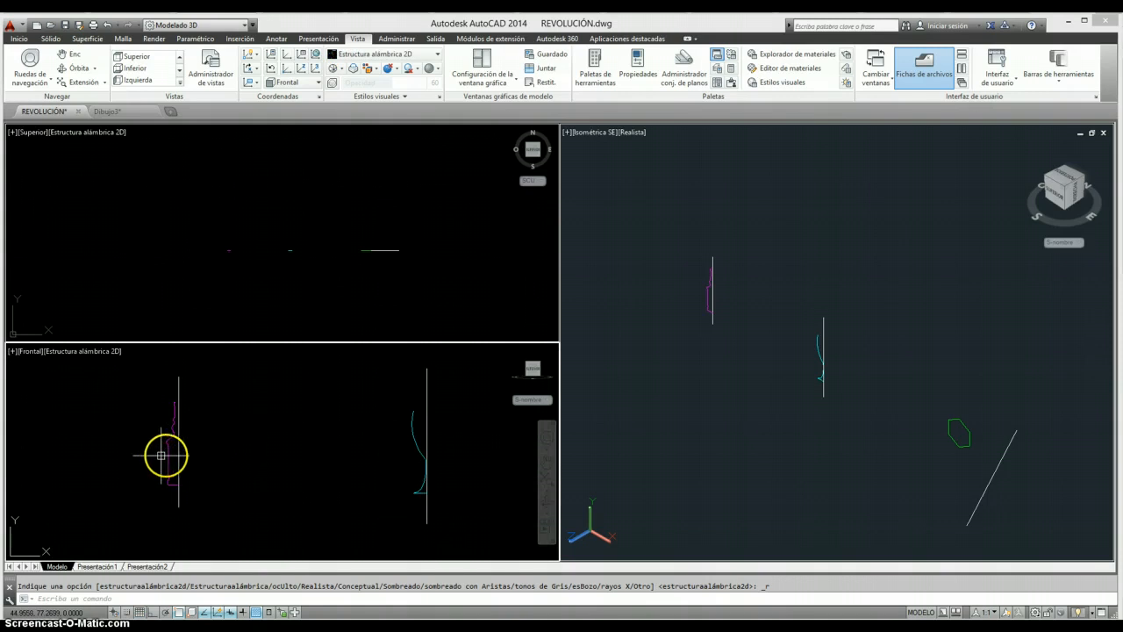
pyautogui.scroll(2, 168, 453)
pyautogui.moveTo(214, 453); pyautogui.dragTo(271, 464, button='middle')
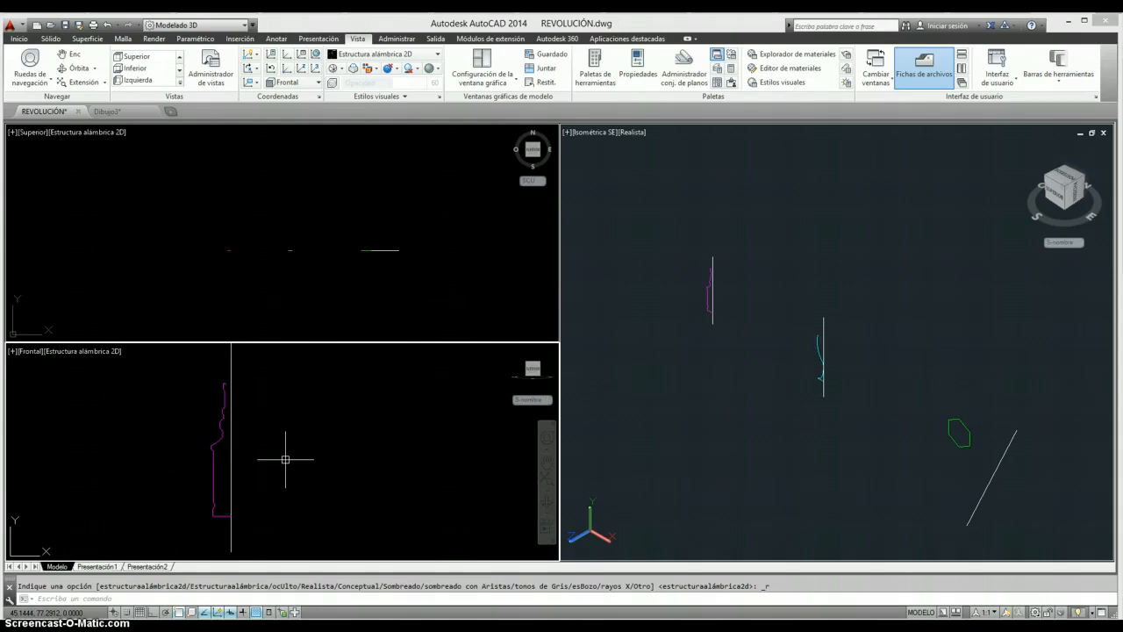
pyautogui.click(286, 455)
pyautogui.scroll(-3, 284, 454)
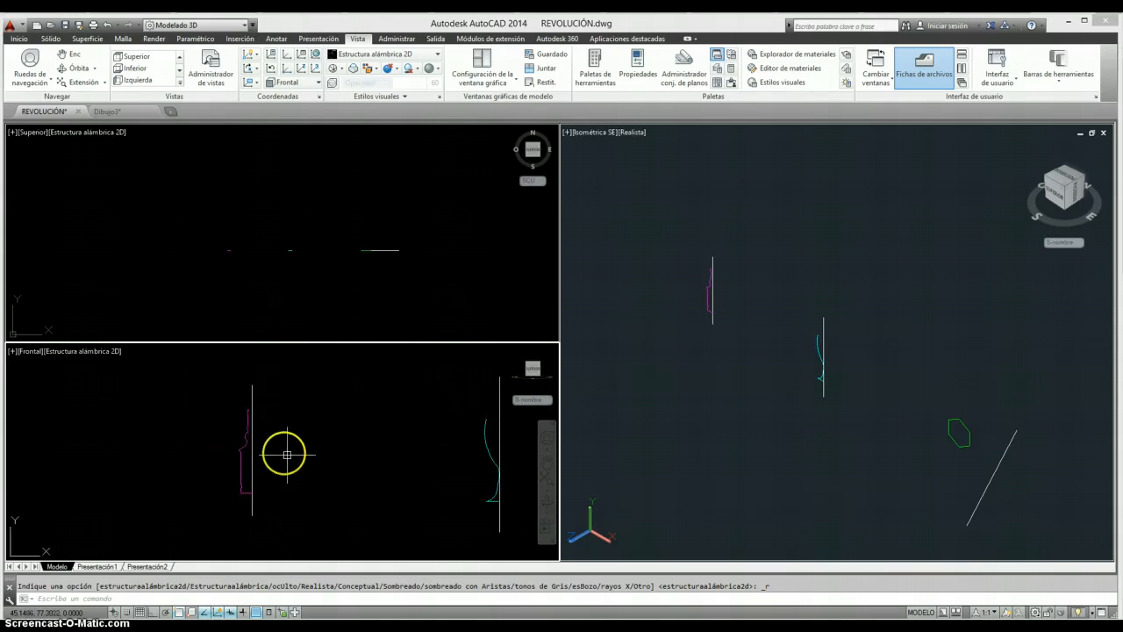
pyautogui.scroll(3, 255, 451)
pyautogui.moveTo(261, 451); pyautogui.dragTo(280, 434, button='middle')
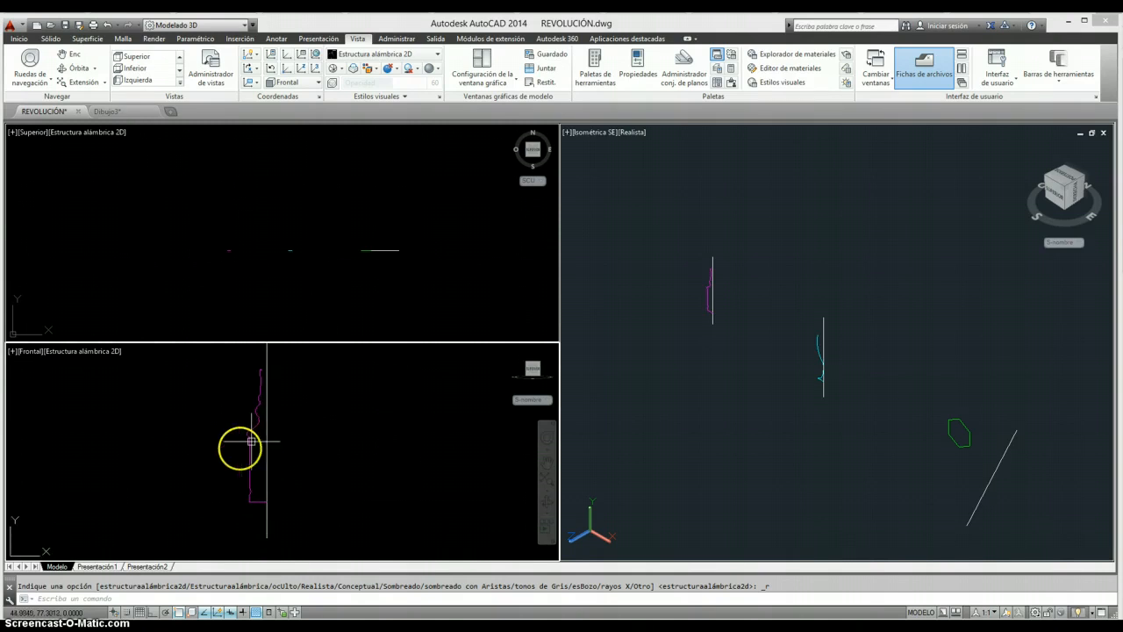
pyautogui.scroll(2, 241, 480)
pyautogui.moveTo(281, 414)
pyautogui.mouseDown(button='middle')
pyautogui.moveTo(282, 472)
pyautogui.moveTo(308, 442)
pyautogui.mouseUp(button='middle')
pyautogui.scroll(-2, 313, 444)
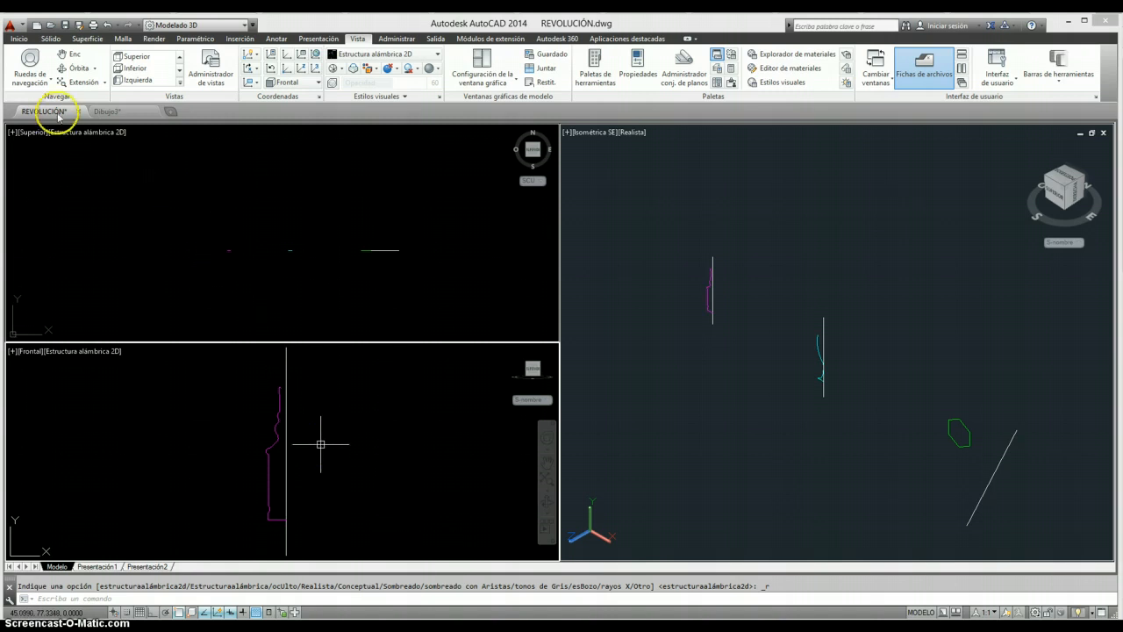
# - Revolve the magenta bottle profile 360 degrees around the vertical line beside it, using the line's endpoints as the axis
pyautogui.click(18, 38)
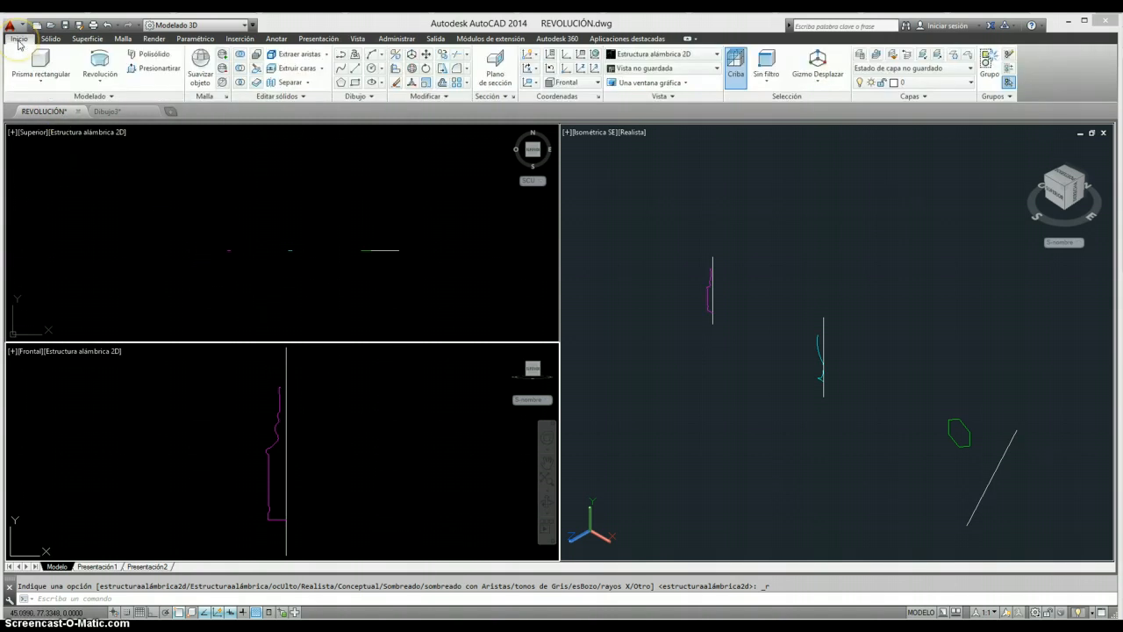
pyautogui.click(101, 83)
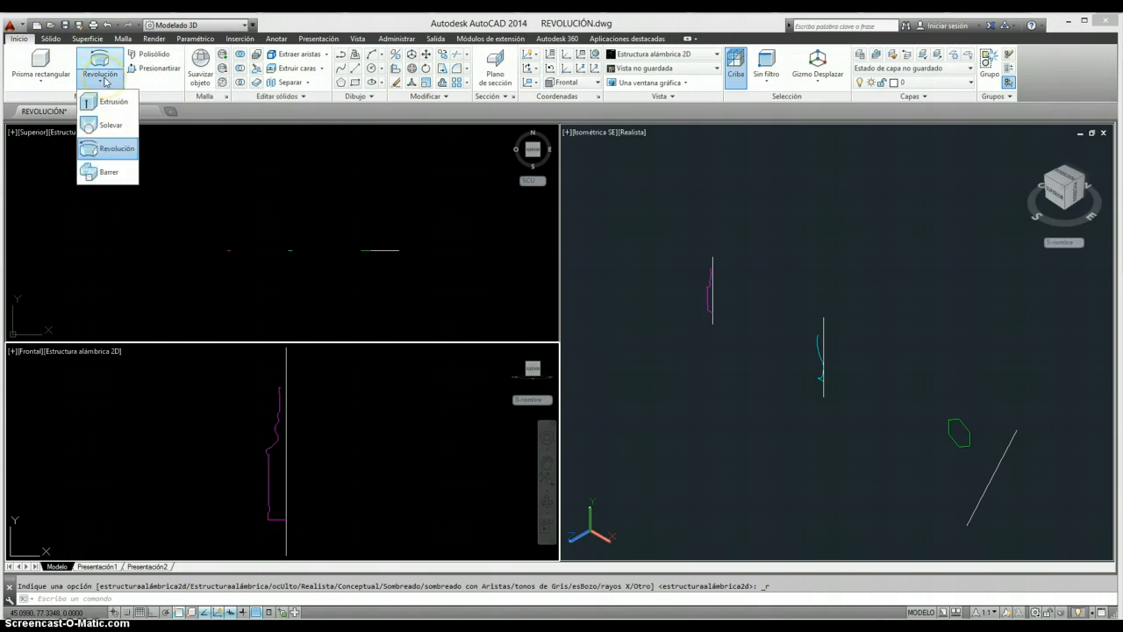
pyautogui.click(95, 151)
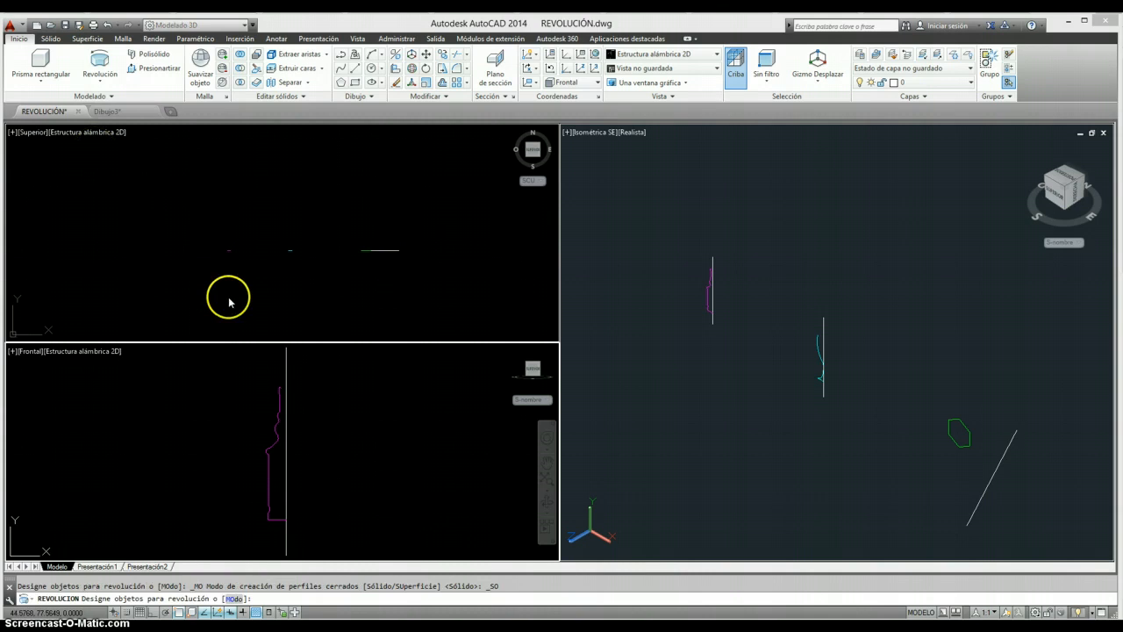
pyautogui.click(271, 461)
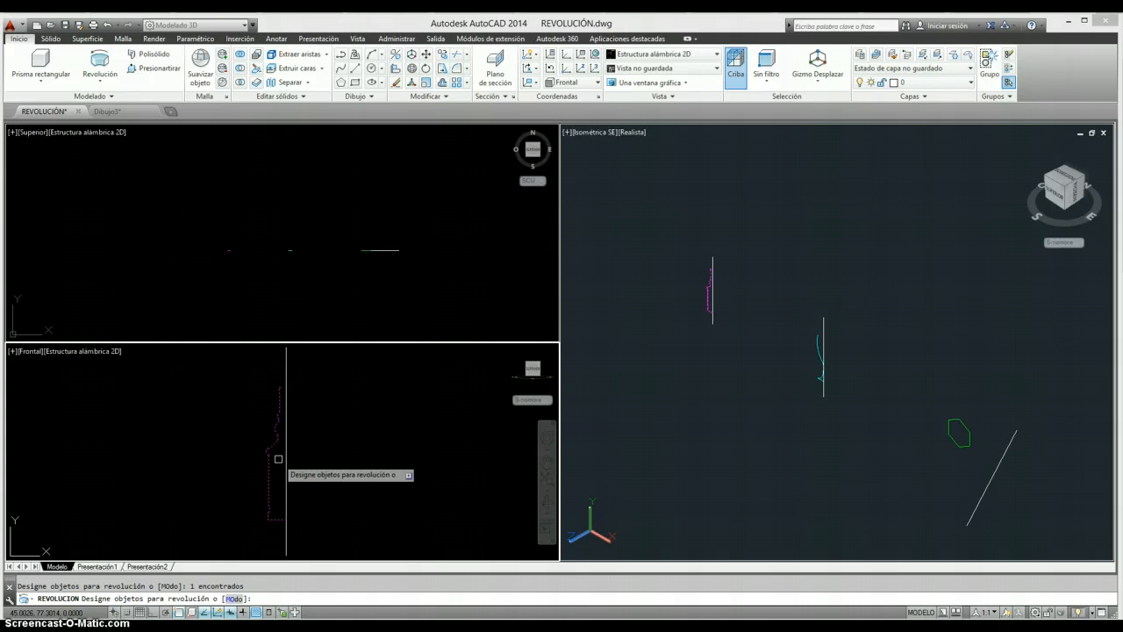
pyautogui.press('Return')
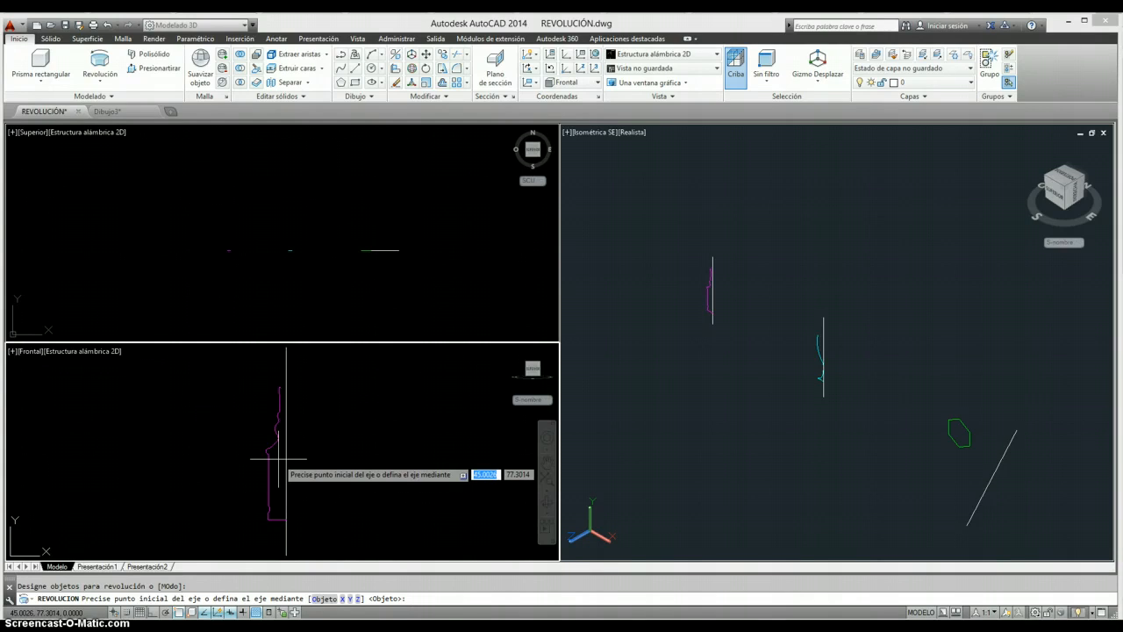
pyautogui.click(286, 555)
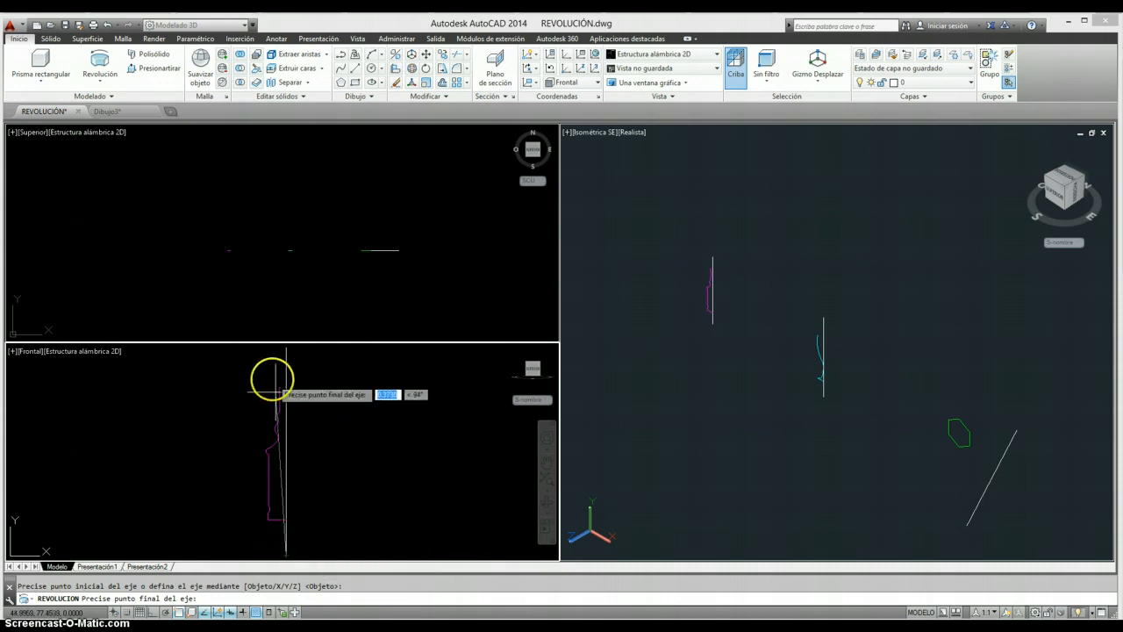
pyautogui.click(286, 347)
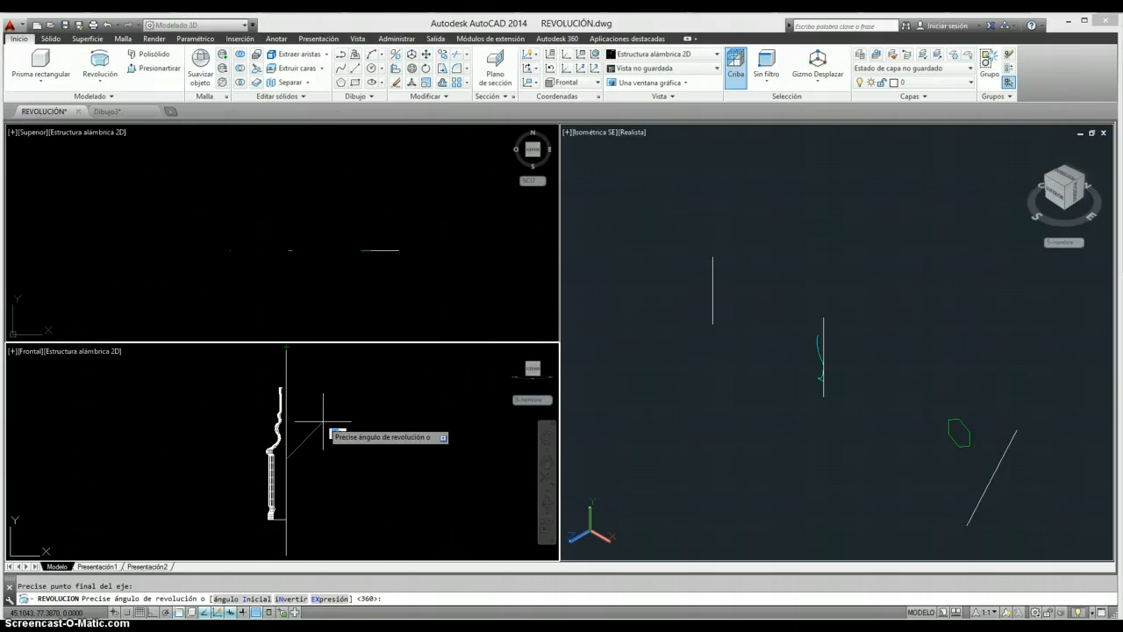
pyautogui.press('Return')
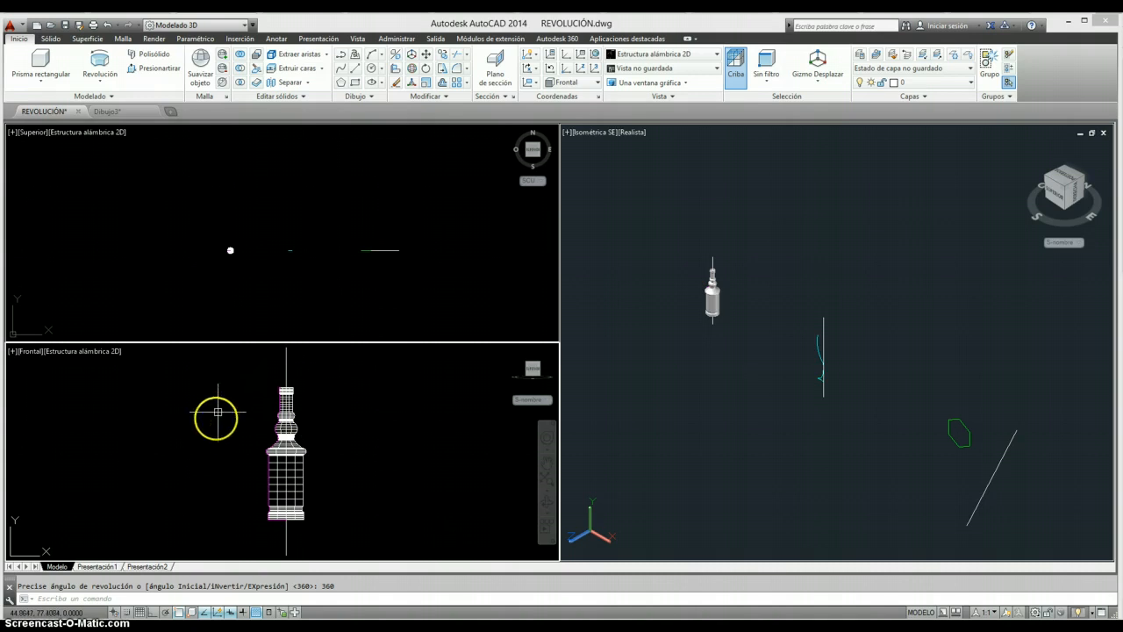
# - Erase the vertical axis line and the magenta profile curve from the revolved bottle in the realistic 3D view
pyautogui.click(681, 324)
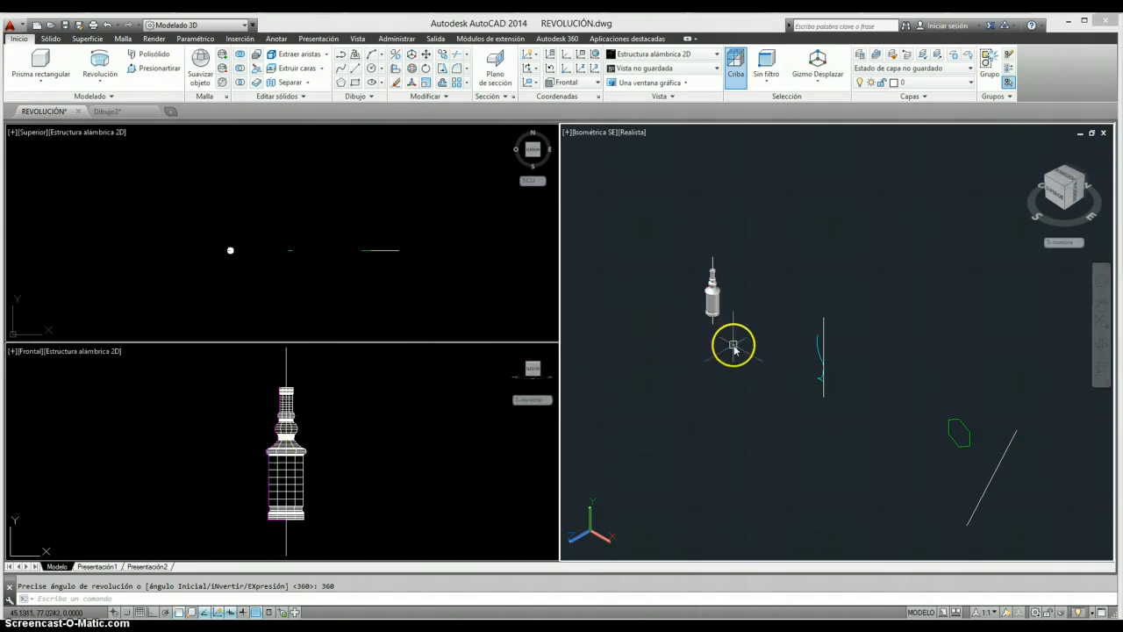
pyautogui.scroll(3, 733, 270)
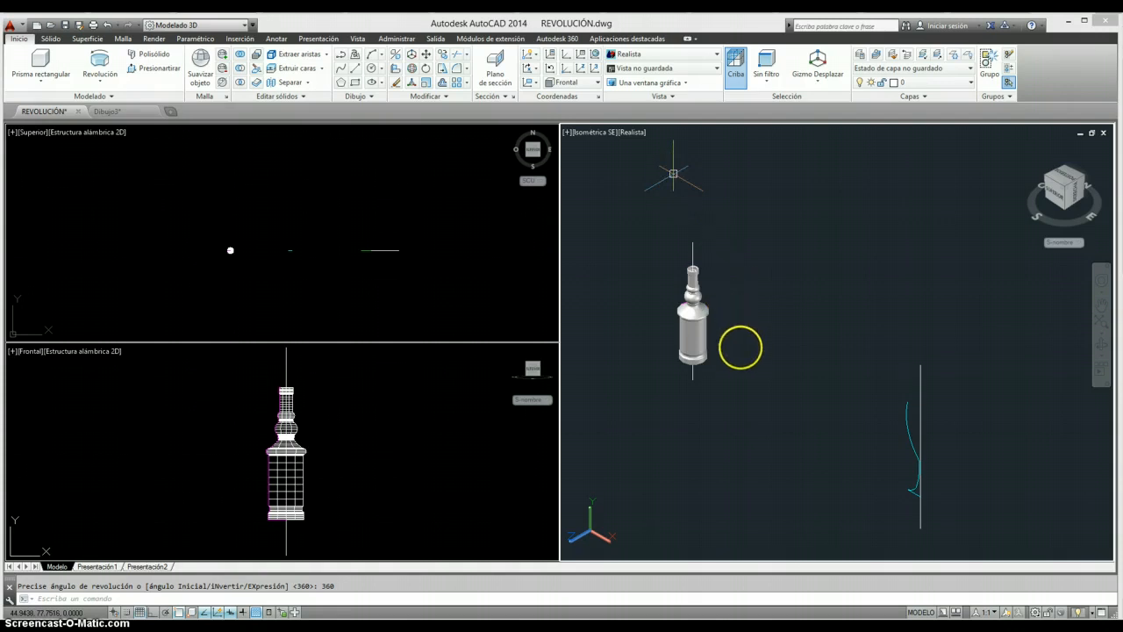
pyautogui.scroll(3, 727, 337)
pyautogui.moveTo(728, 337); pyautogui.dragTo(837, 406, button='middle')
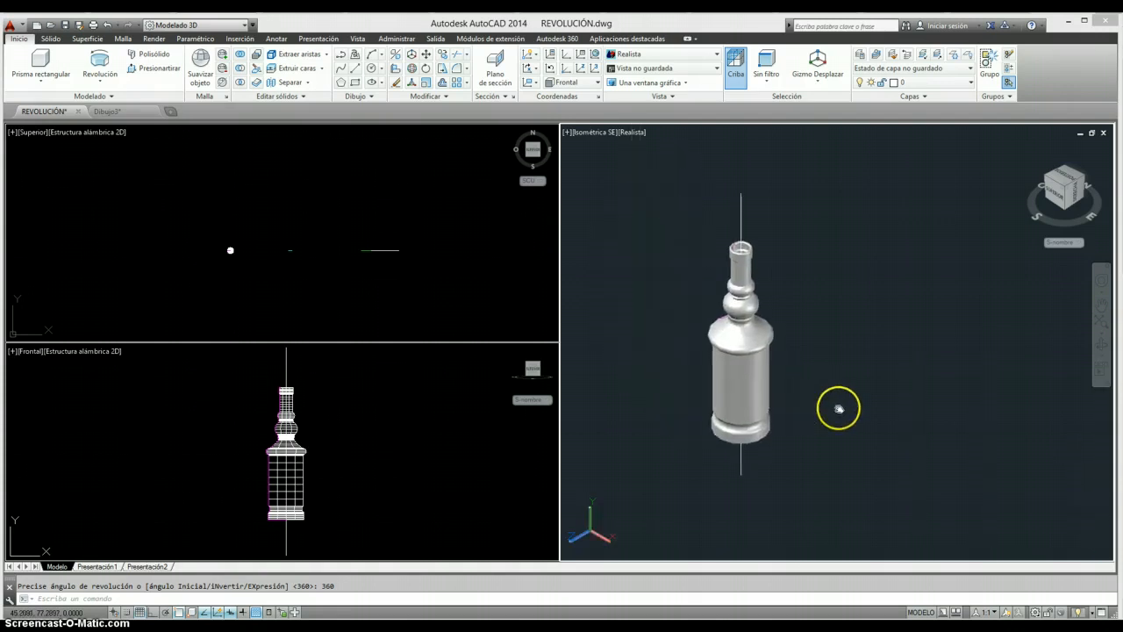
pyautogui.click(1098, 346)
pyautogui.moveTo(810, 414); pyautogui.dragTo(792, 355)
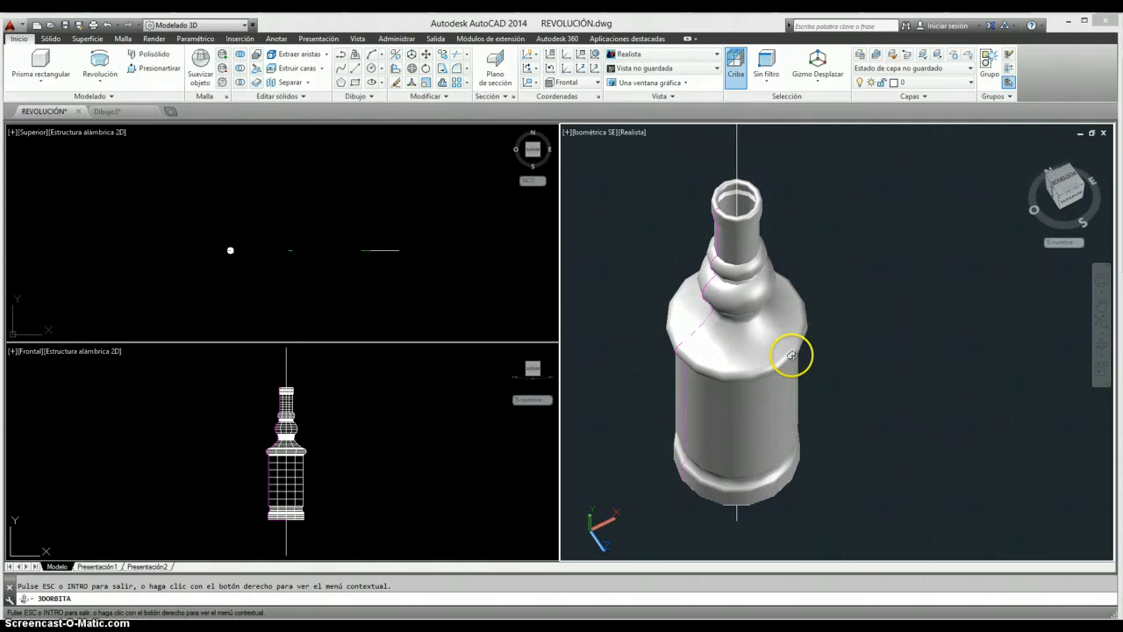
pyautogui.press('Escape')
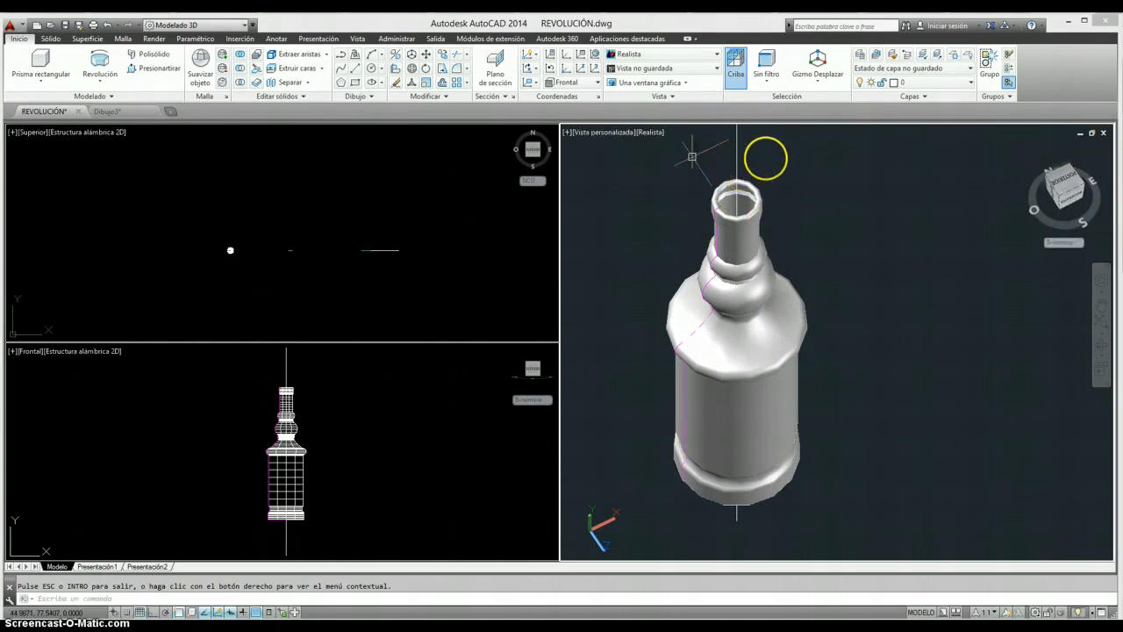
pyautogui.click(737, 159)
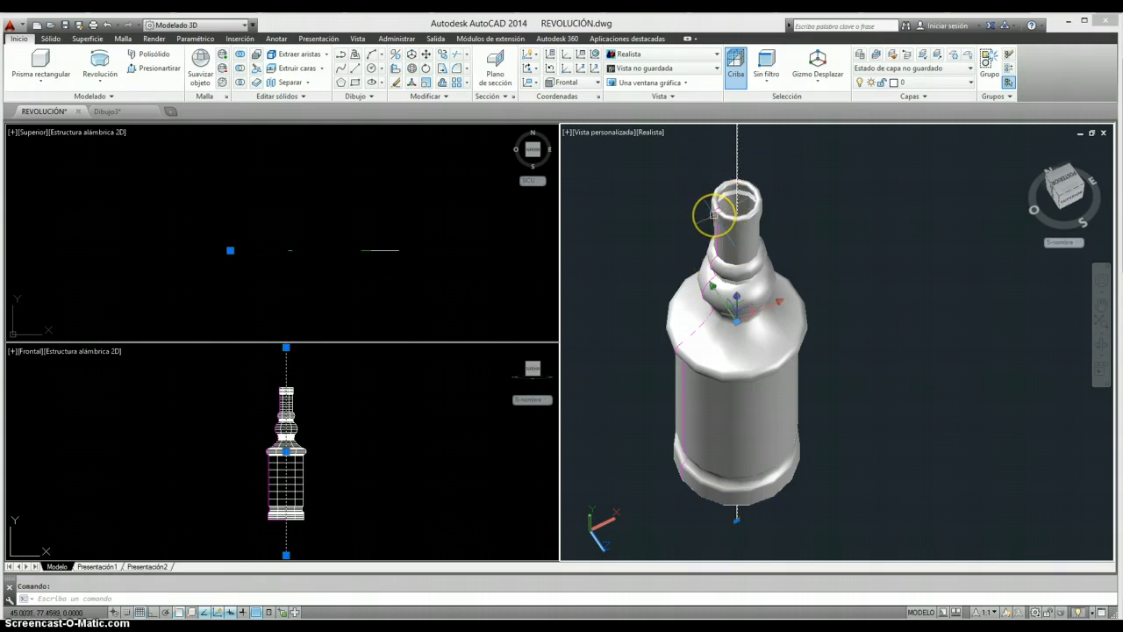
pyautogui.click(712, 214)
pyautogui.press('Delete')
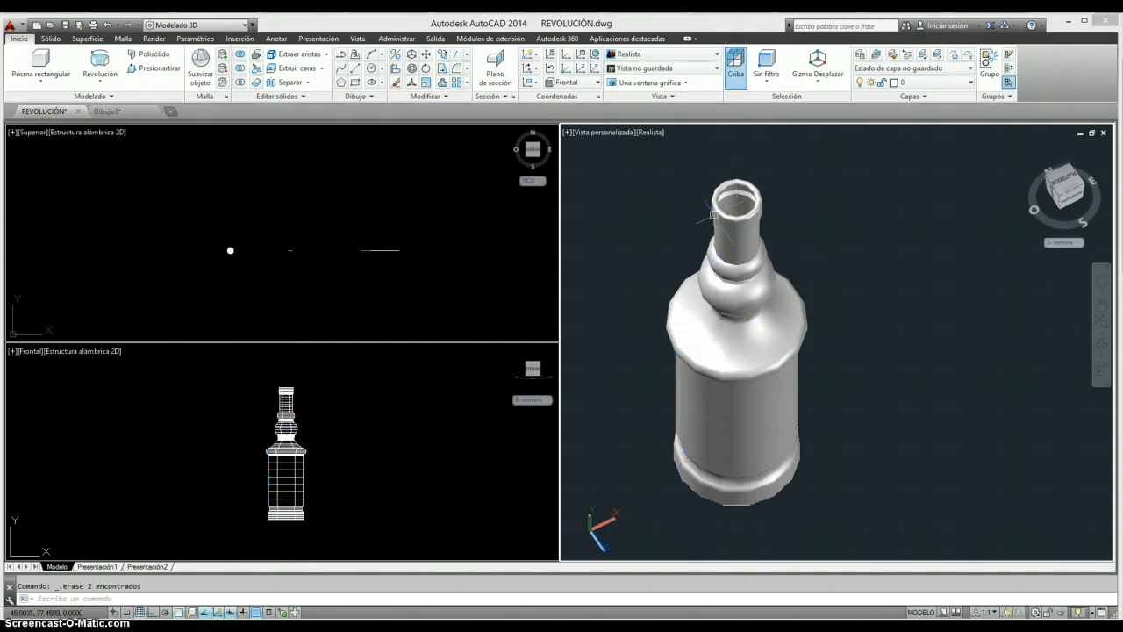
# - Inspect the finished bottle from another angle, and frame the cyan profile with its axis line in the 3D view
pyautogui.click(1098, 343)
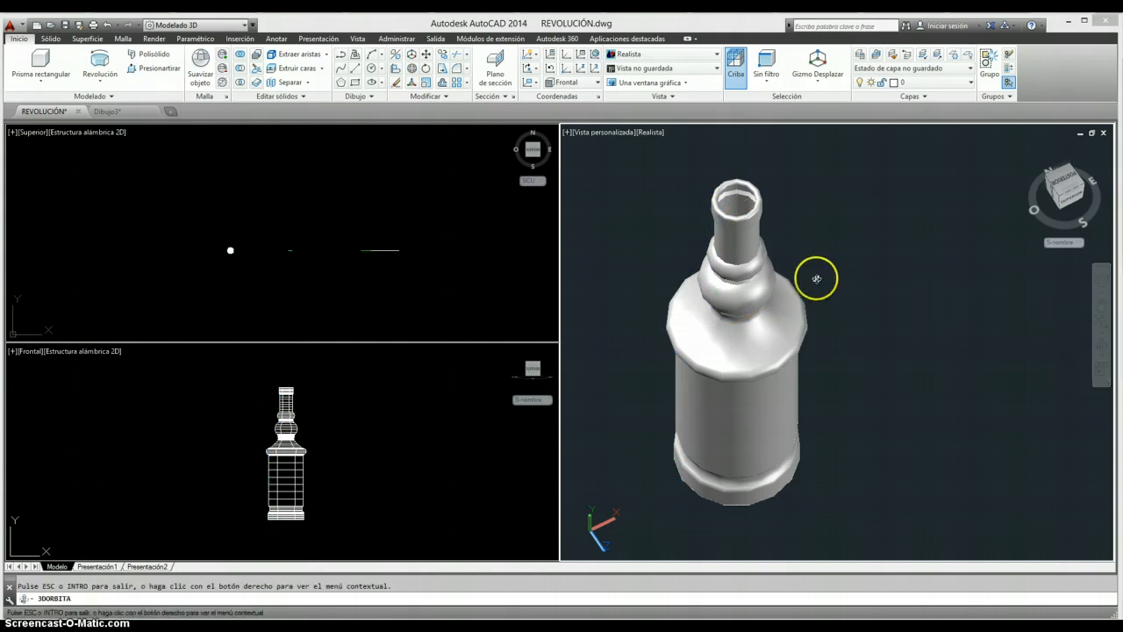
pyautogui.moveTo(816, 276); pyautogui.dragTo(786, 322)
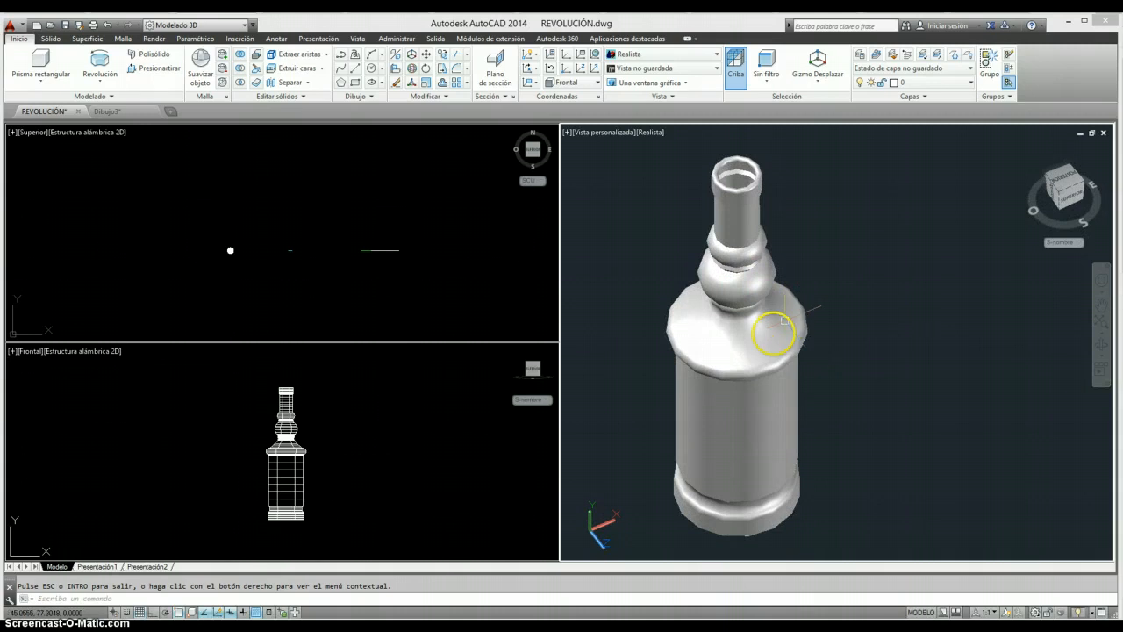
pyautogui.scroll(-5, 825, 334)
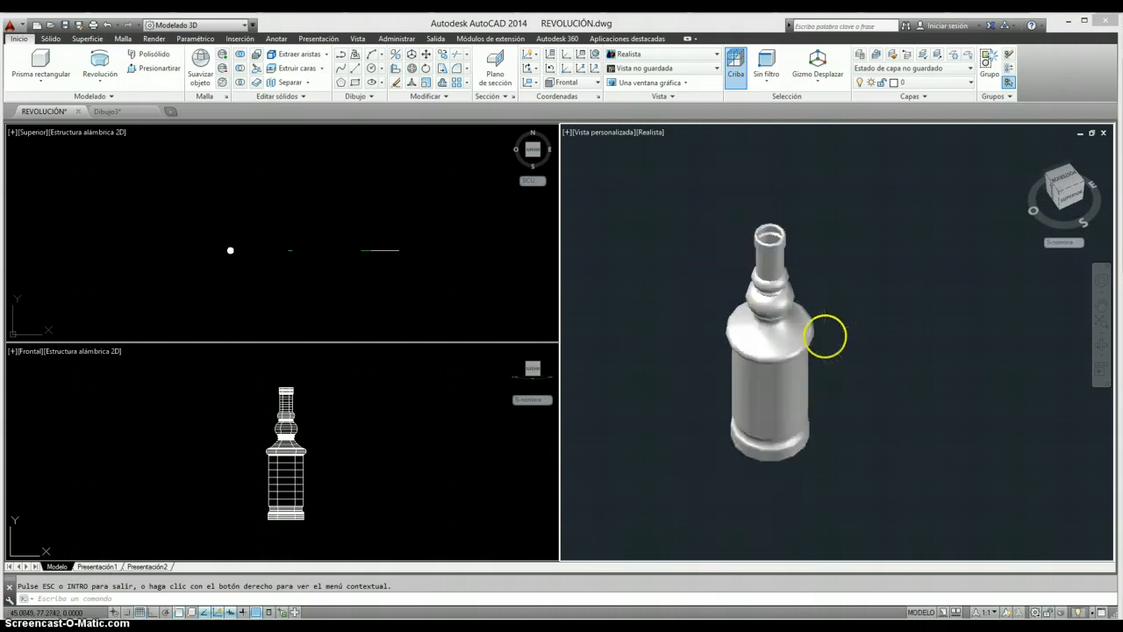
pyautogui.moveTo(825, 335); pyautogui.dragTo(752, 289, button='middle')
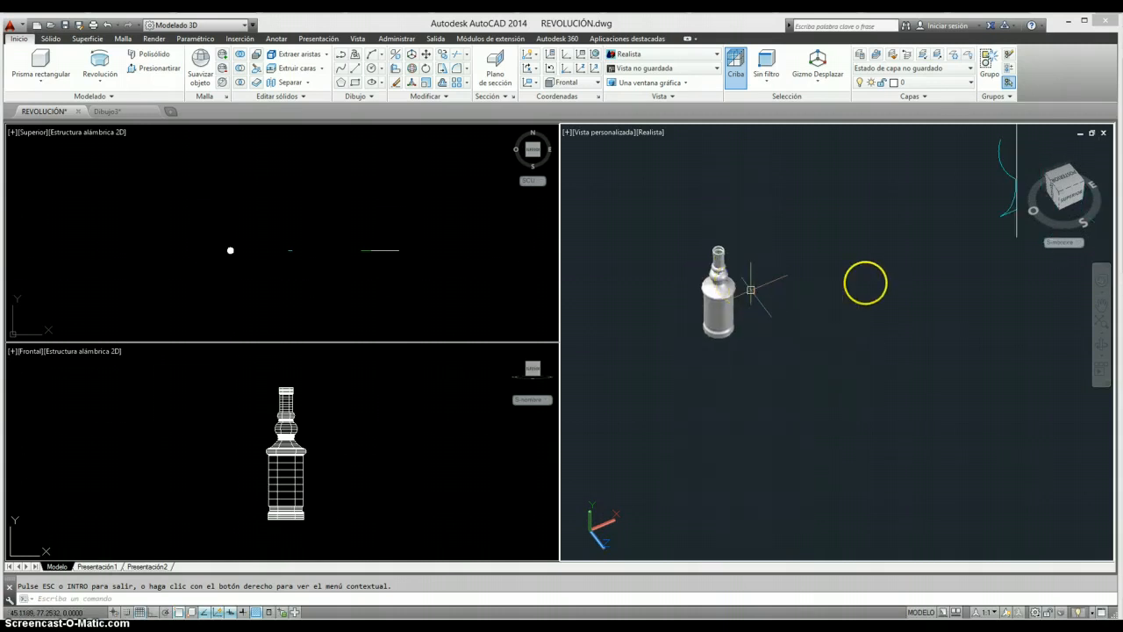
pyautogui.moveTo(913, 272); pyautogui.dragTo(790, 421, button='middle')
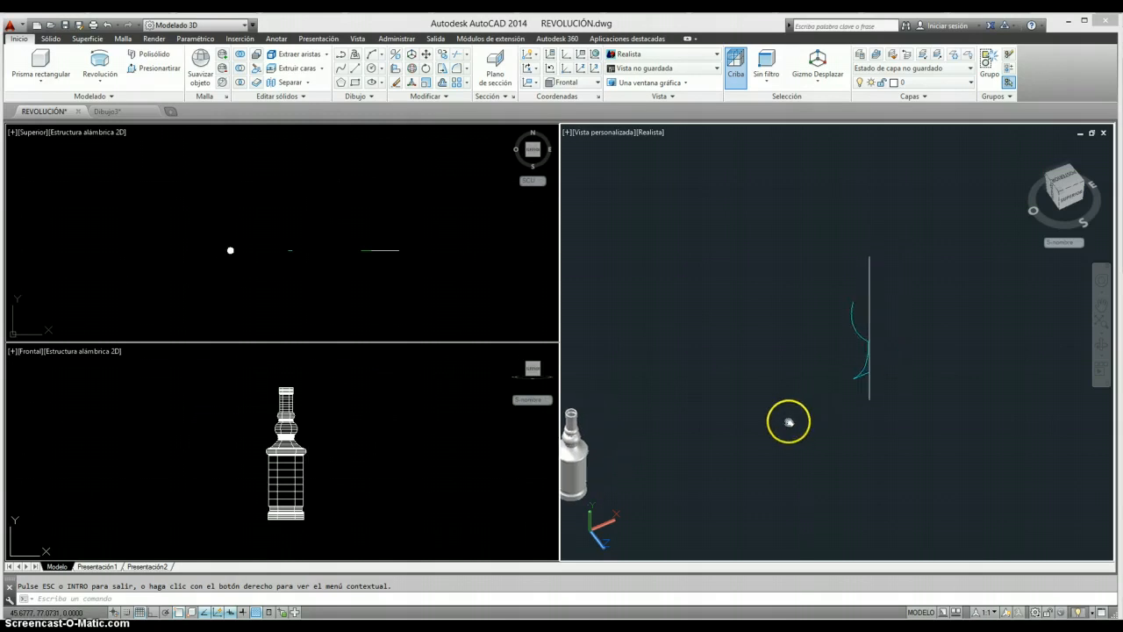
pyautogui.scroll(3, 864, 329)
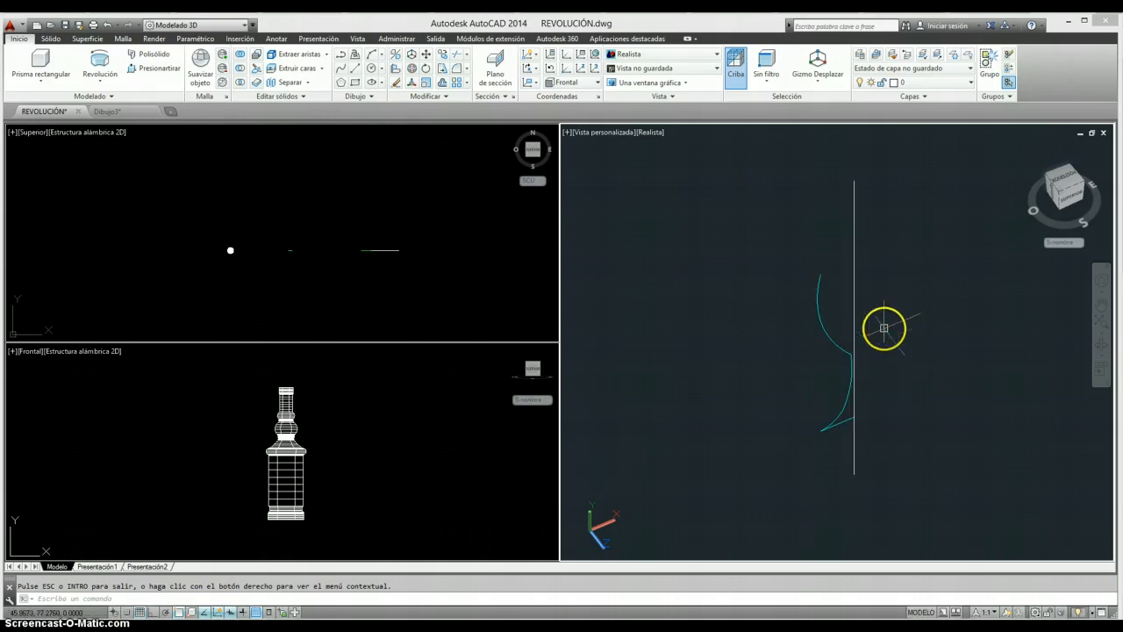
# - Revolve the cyan glass profile 270 degrees in the front view, using the endpoints of the vertical line beside it as the axis
pyautogui.click(389, 463)
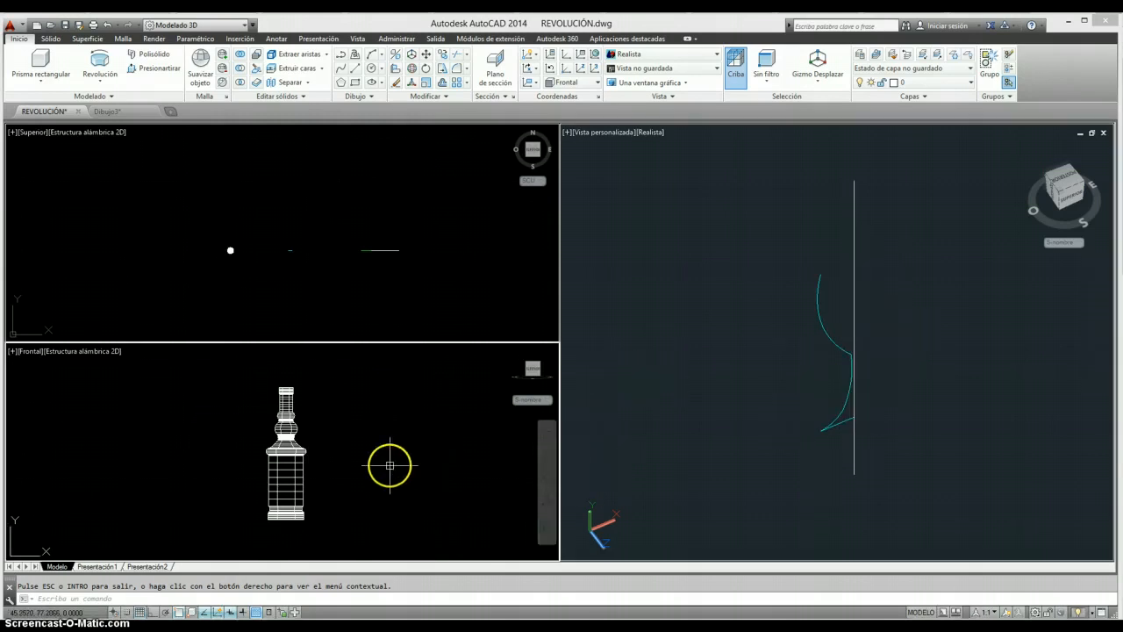
pyautogui.scroll(-4, 427, 455)
pyautogui.moveTo(426, 455); pyautogui.dragTo(263, 459, button='middle')
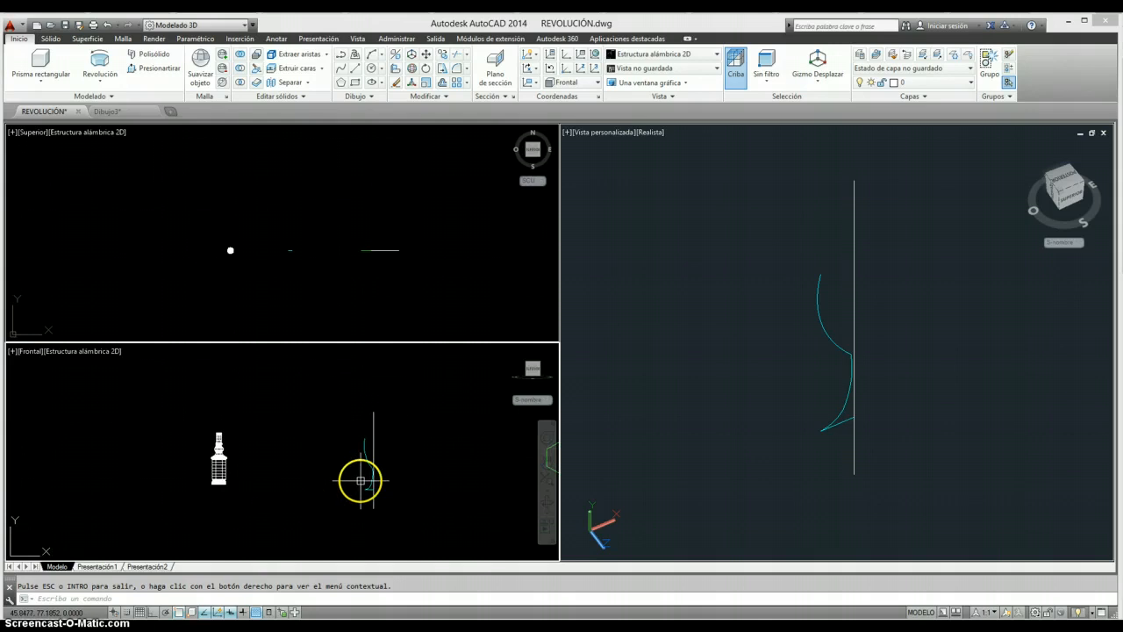
pyautogui.scroll(4, 361, 481)
pyautogui.moveTo(361, 481); pyautogui.dragTo(339, 489, button='middle')
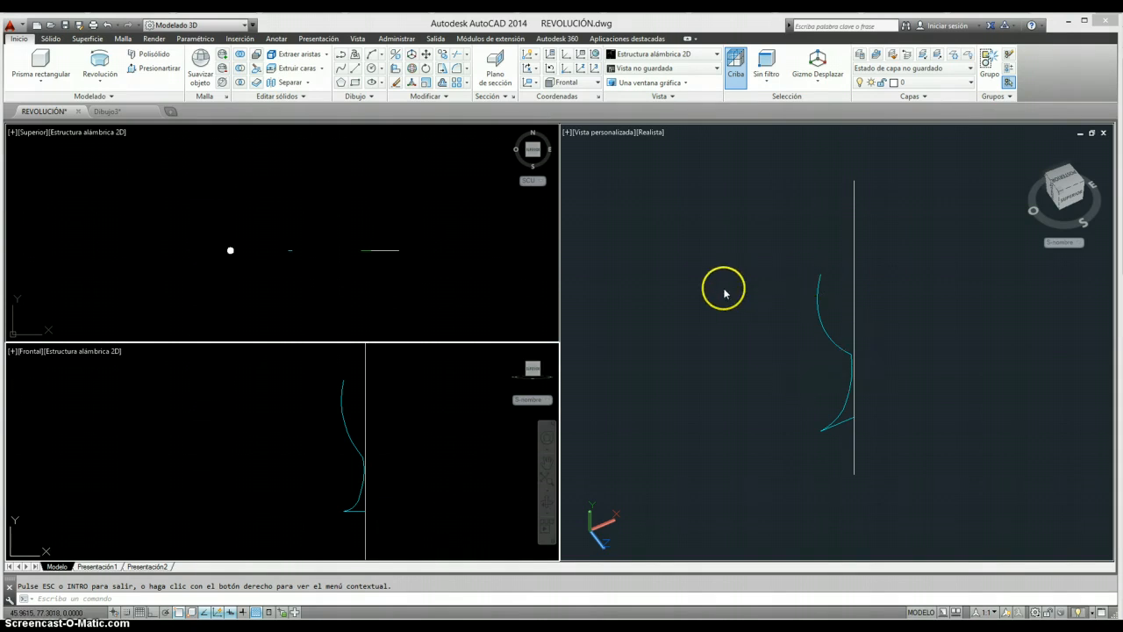
pyautogui.click(100, 63)
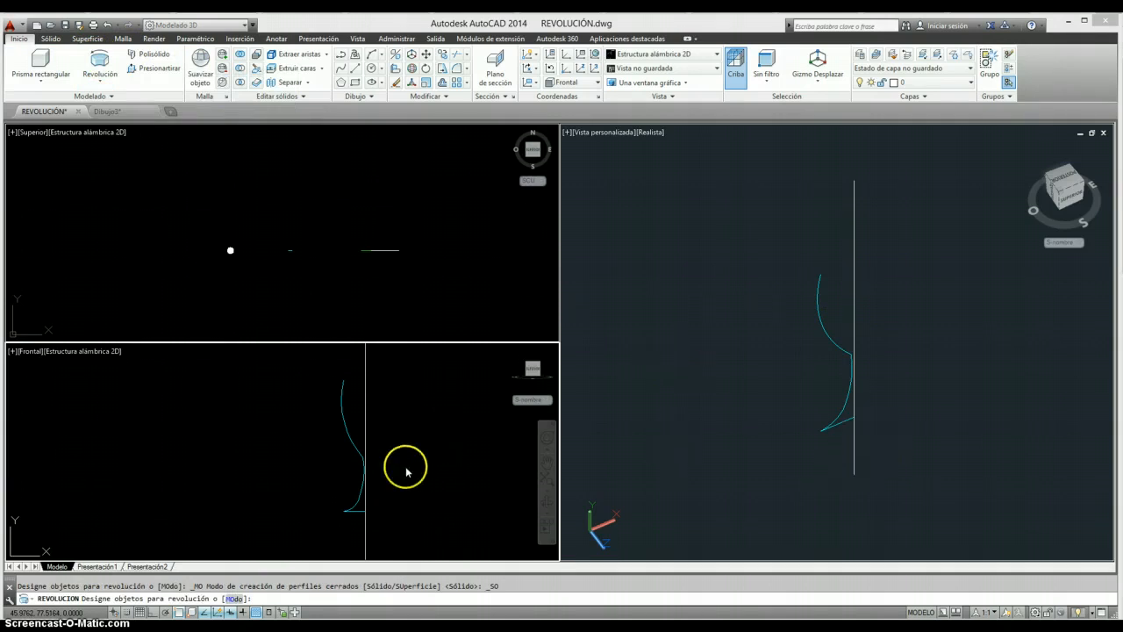
pyautogui.click(346, 510)
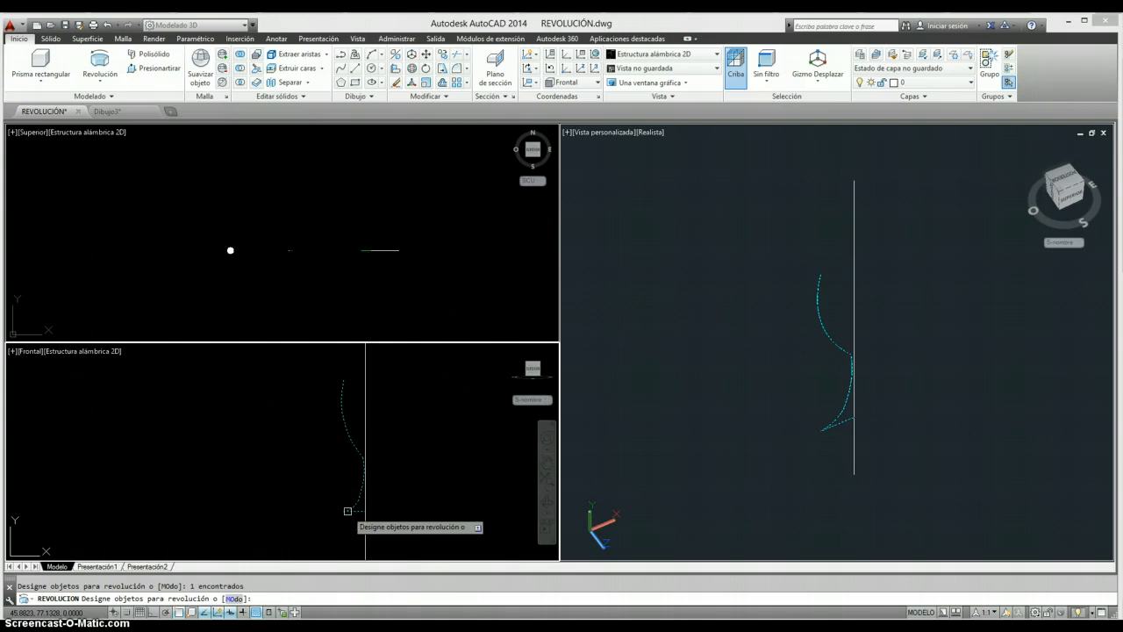
pyautogui.press('Return')
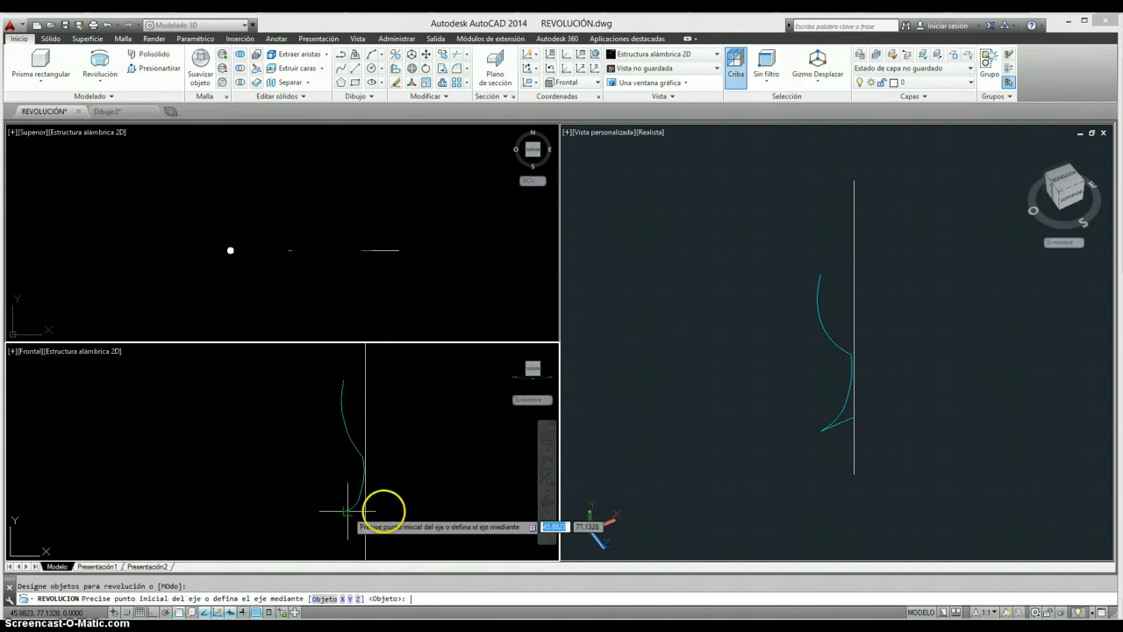
pyautogui.moveTo(384, 510); pyautogui.dragTo(381, 469, button='middle')
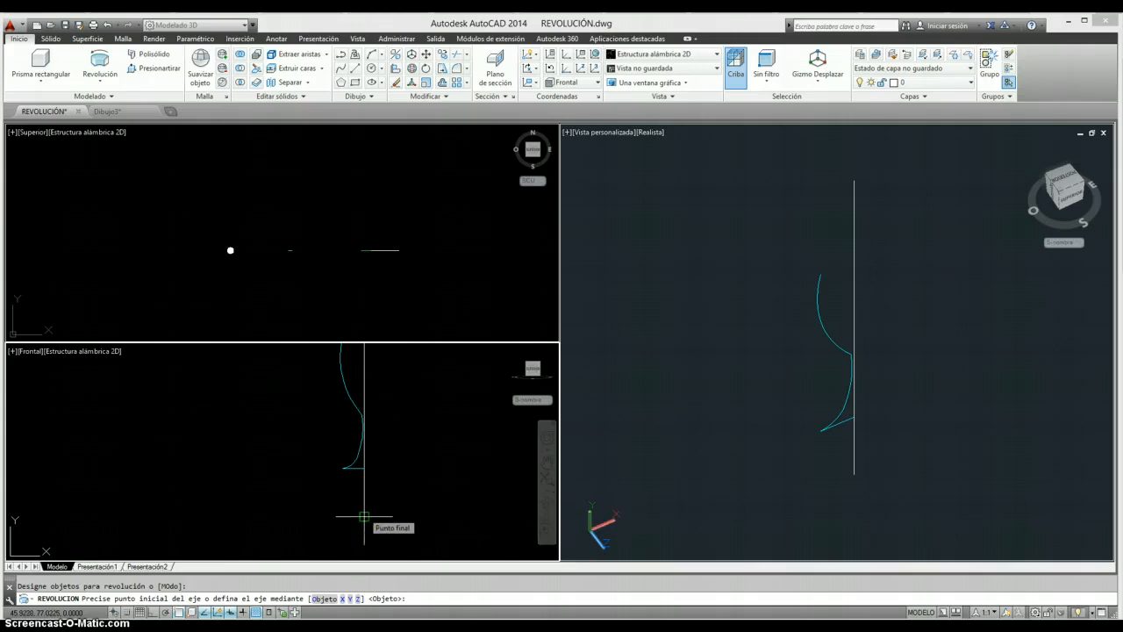
pyautogui.click(364, 517)
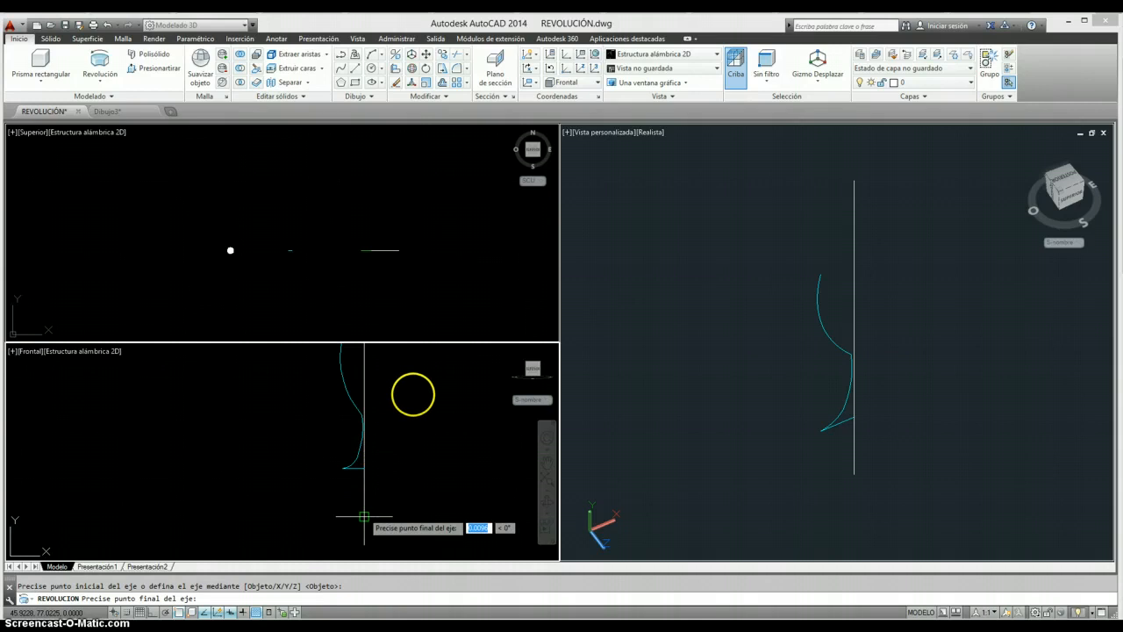
pyautogui.moveTo(422, 401); pyautogui.dragTo(427, 471, button='middle')
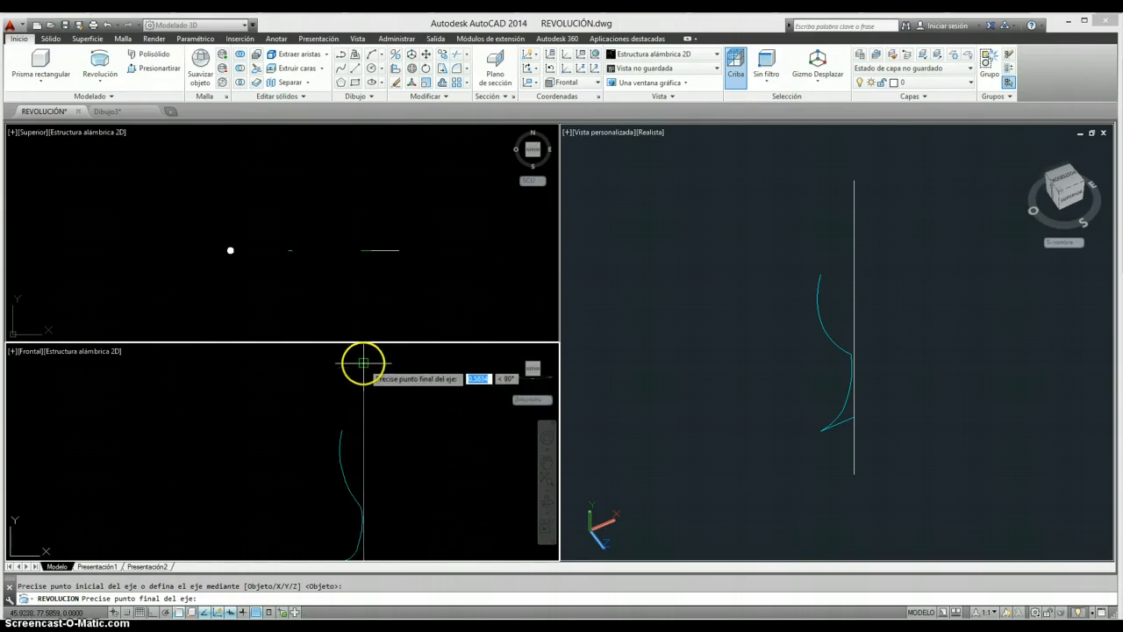
pyautogui.click(364, 363)
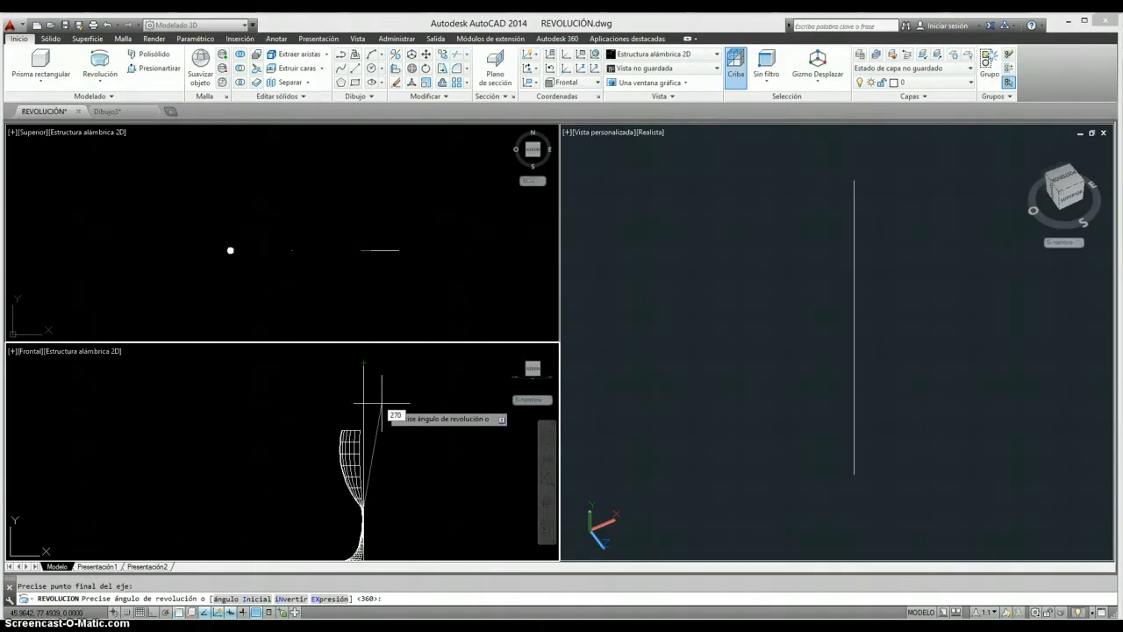
pyautogui.press('Return')
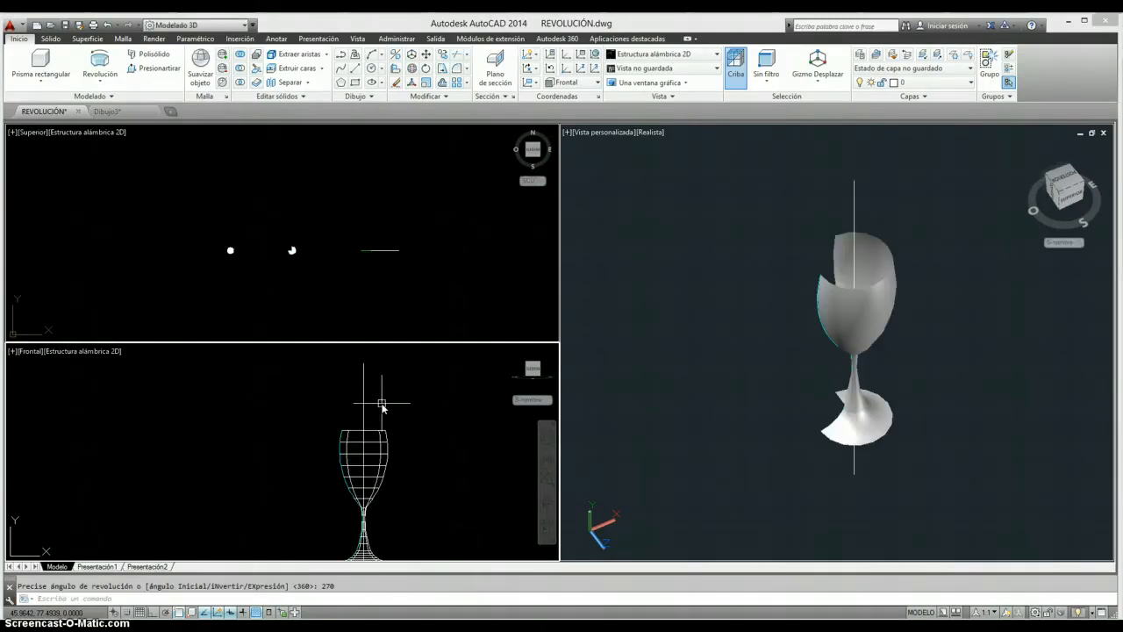
# - Examine the opening of the partially revolved glass in the realistic 3D view and from above in the top view
pyautogui.click(790, 339)
pyautogui.click(1102, 345)
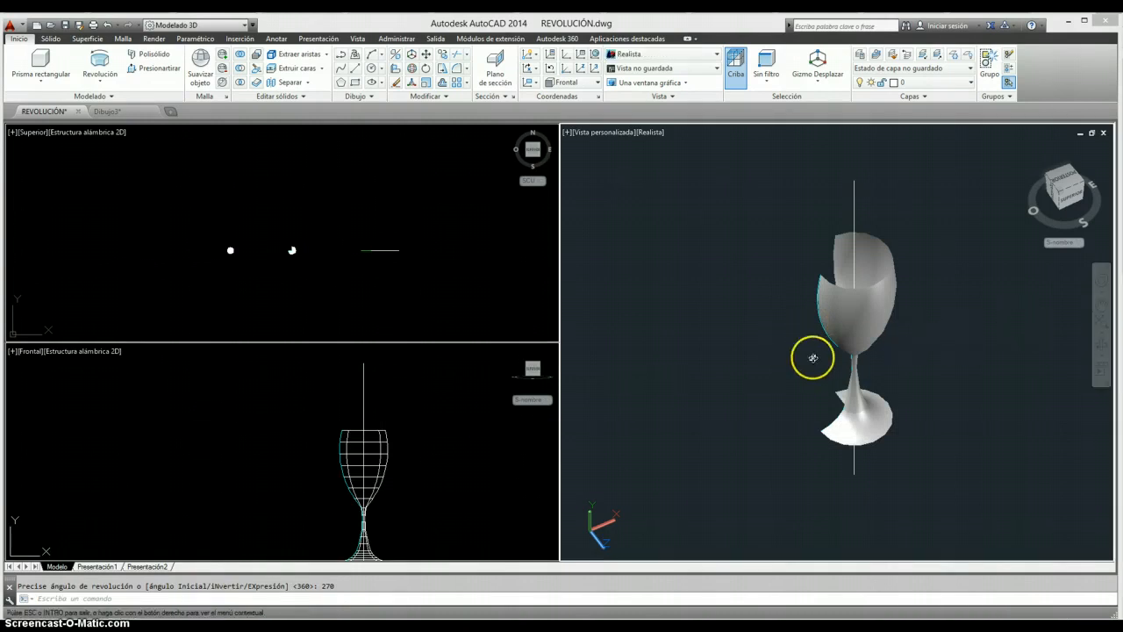
pyautogui.moveTo(810, 356); pyautogui.dragTo(978, 328)
pyautogui.moveTo(885, 320); pyautogui.dragTo(860, 366)
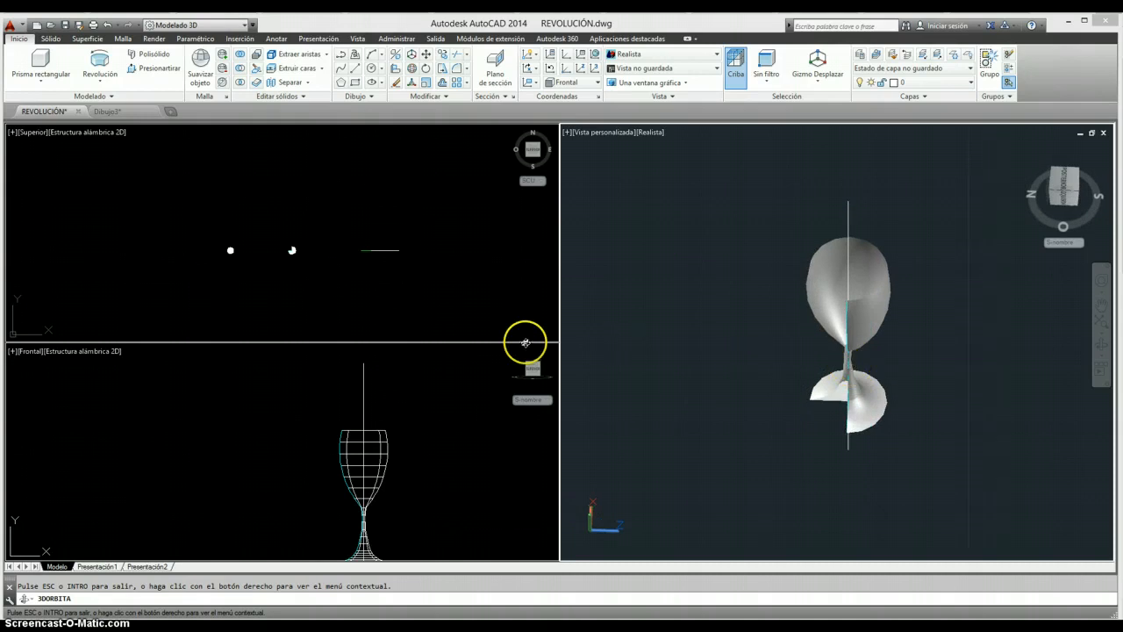
pyautogui.press('Escape')
pyautogui.click(258, 279)
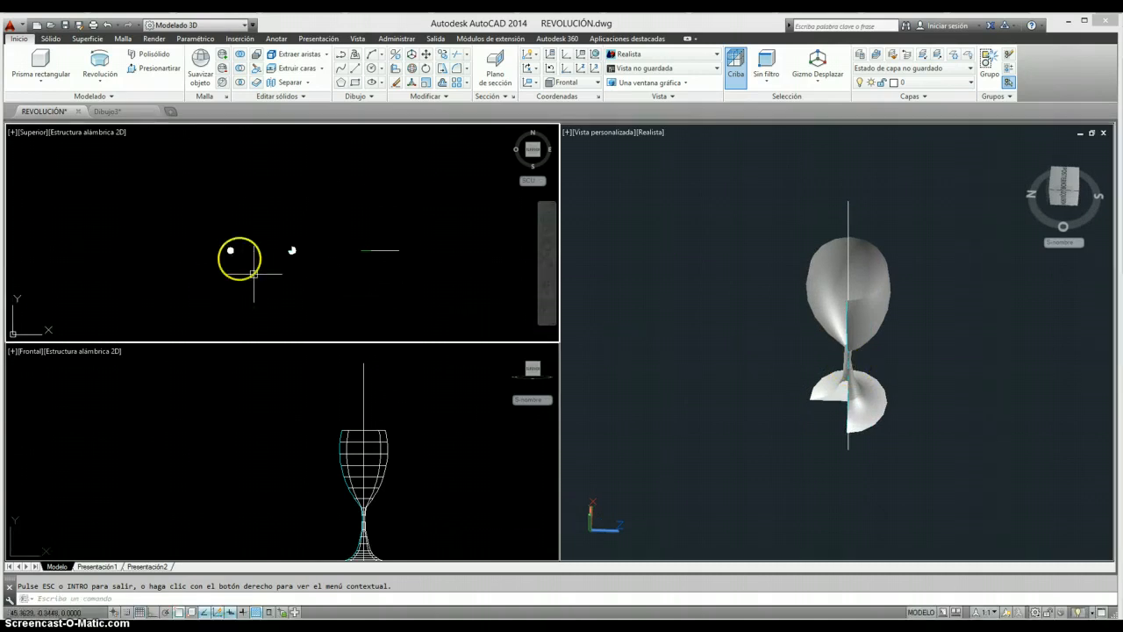
pyautogui.scroll(8, 232, 252)
pyautogui.moveTo(306, 265); pyautogui.dragTo(213, 257, button='middle')
pyautogui.moveTo(485, 250); pyautogui.dragTo(313, 260, button='middle')
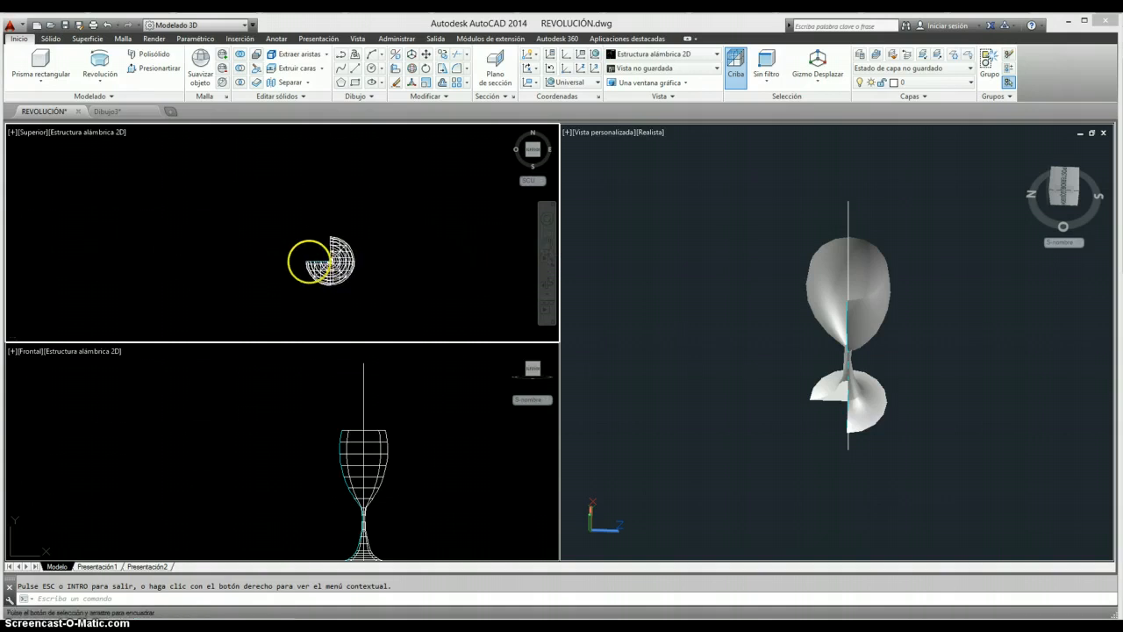
pyautogui.moveTo(396, 260); pyautogui.dragTo(234, 256, button='middle')
pyautogui.scroll(-2, 374, 259)
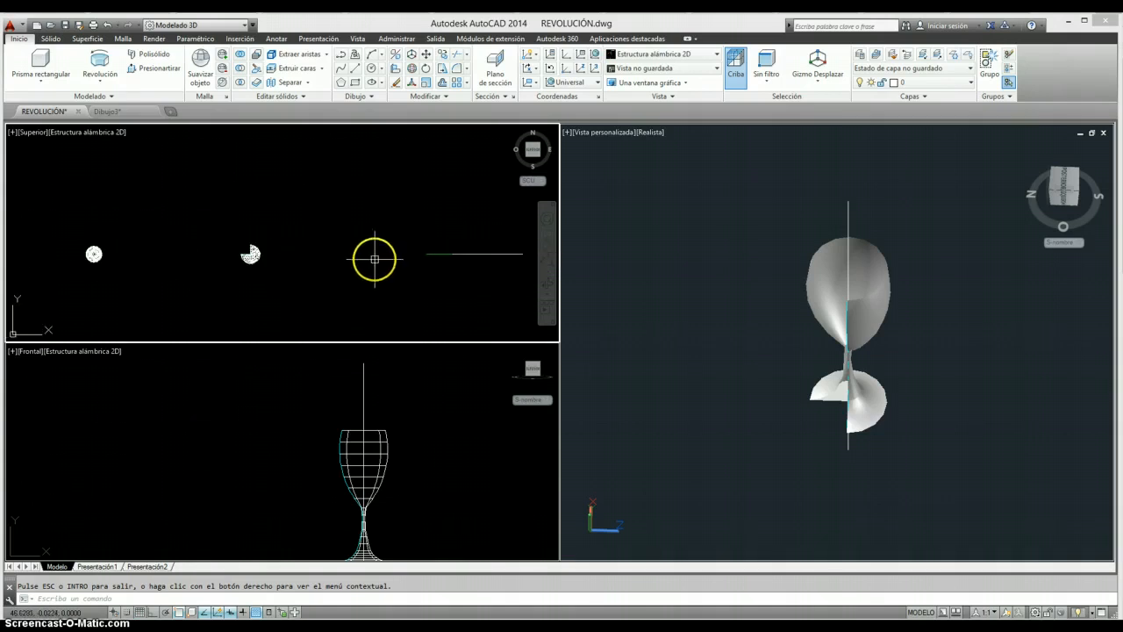
# - Inspect the partially revolved glass and the fully revolved bottle from other angles in the realistic 3D view
pyautogui.click(770, 401)
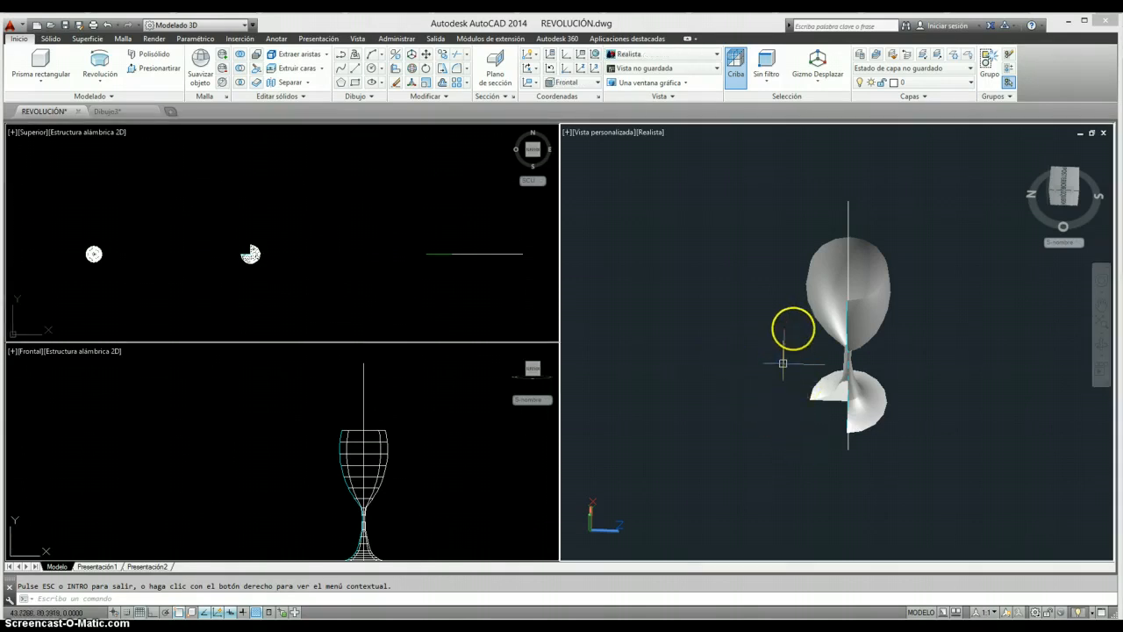
pyautogui.click(1103, 345)
pyautogui.moveTo(915, 266); pyautogui.dragTo(960, 301)
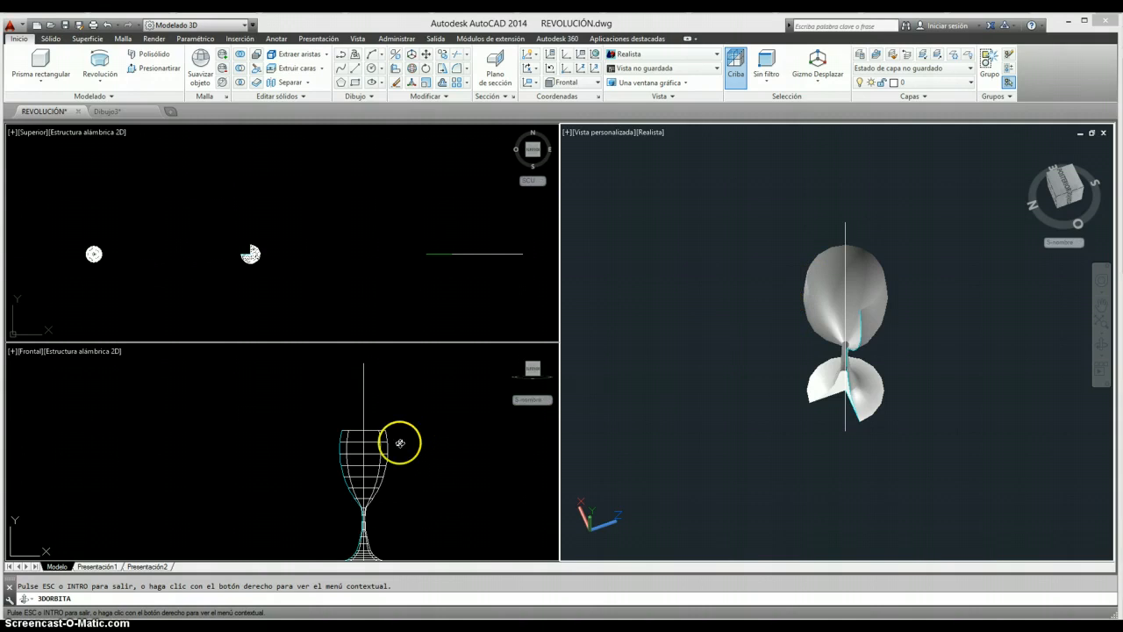
pyautogui.moveTo(860, 325); pyautogui.dragTo(782, 321)
pyautogui.press('Escape')
pyautogui.scroll(-3, 721, 339)
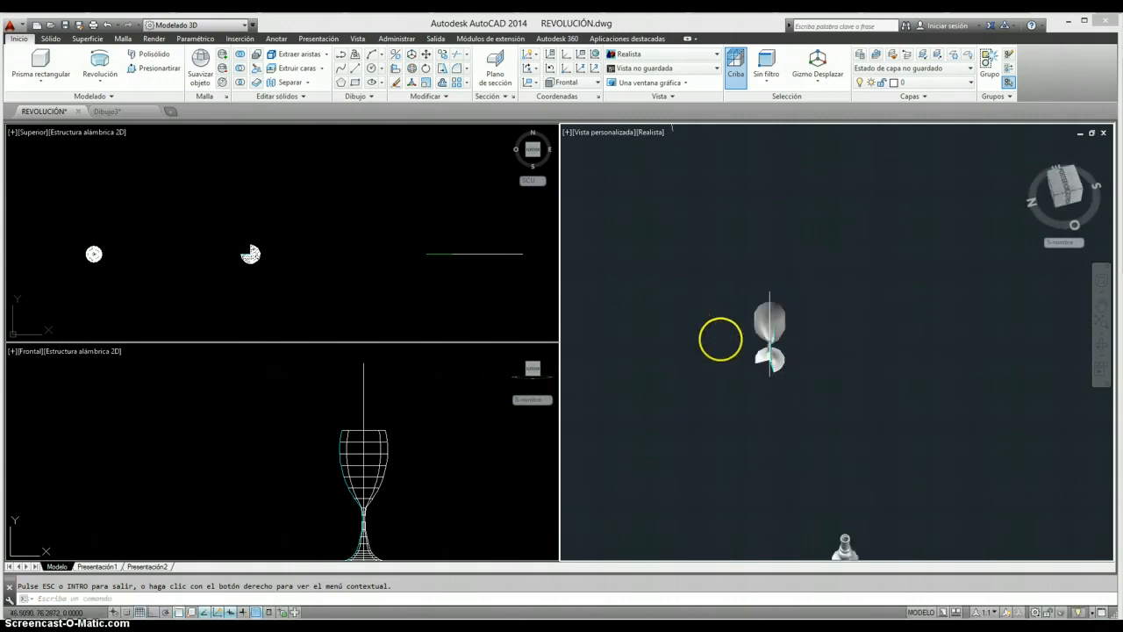
pyautogui.moveTo(720, 339); pyautogui.dragTo(867, 342)
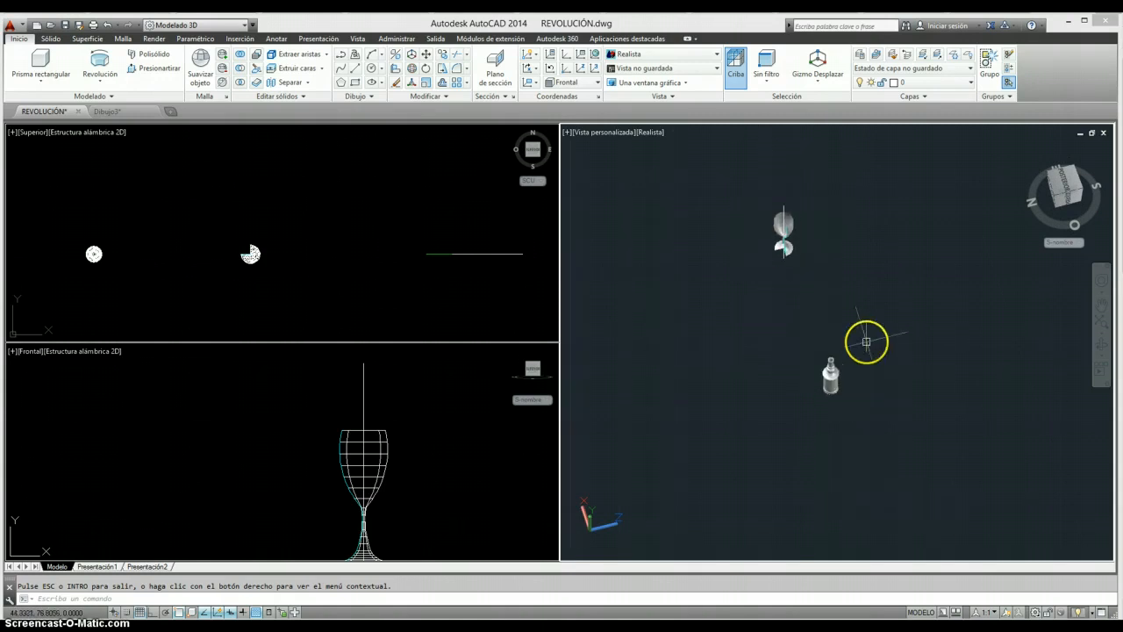
pyautogui.scroll(6, 860, 364)
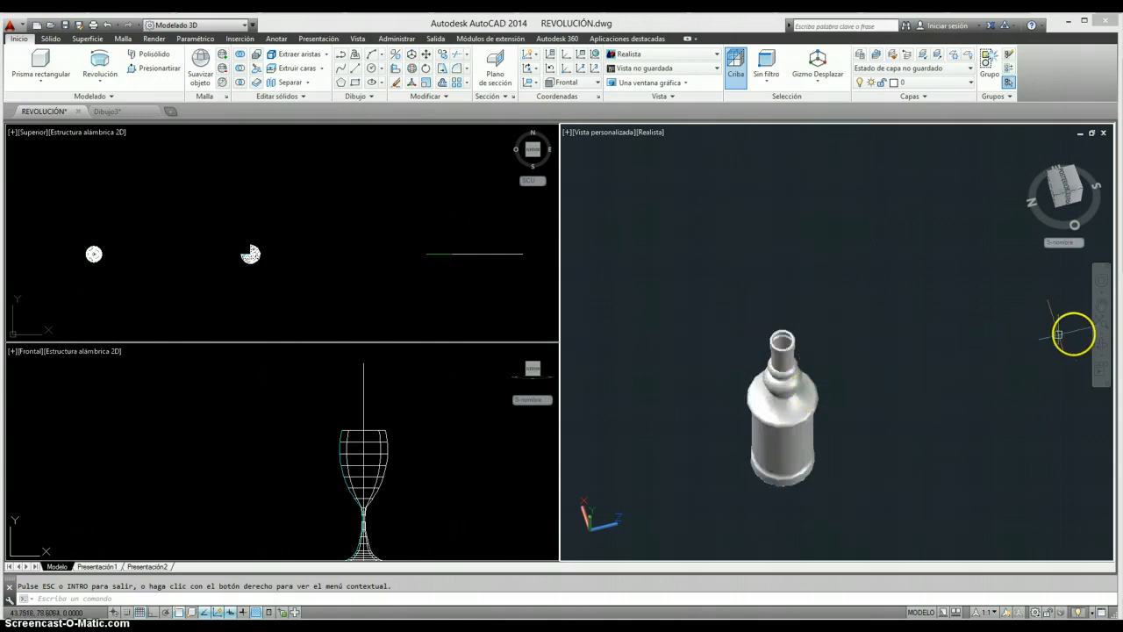
pyautogui.click(1101, 346)
pyautogui.moveTo(834, 345)
pyautogui.mouseDown()
pyautogui.moveTo(834, 408)
pyautogui.moveTo(825, 356)
pyautogui.mouseUp()
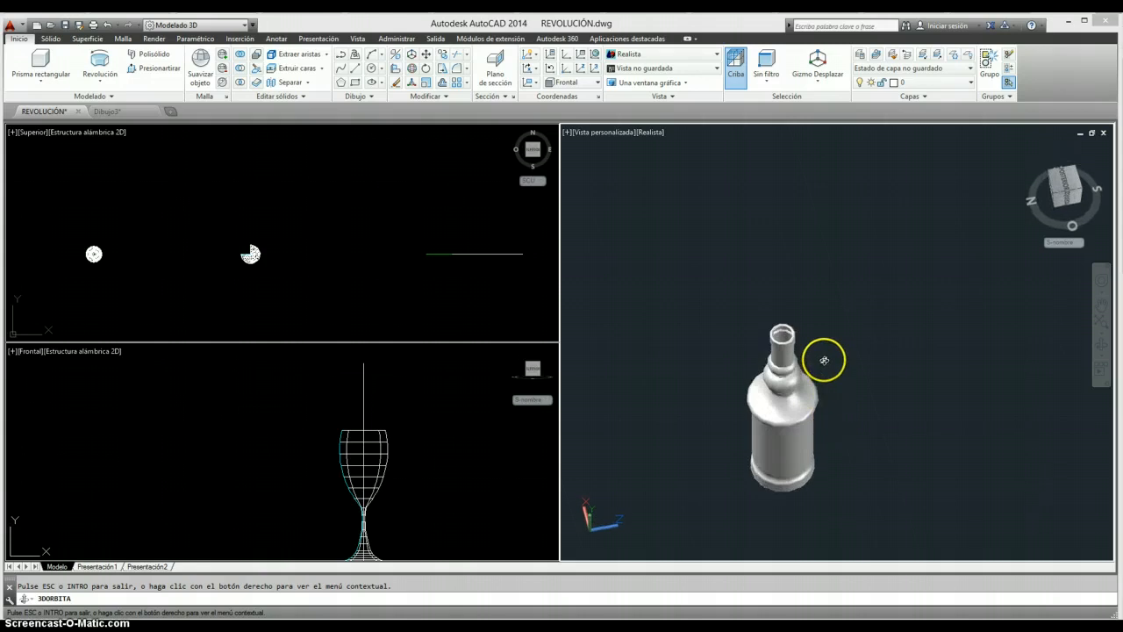
pyautogui.press('Escape')
pyautogui.scroll(-6, 849, 306)
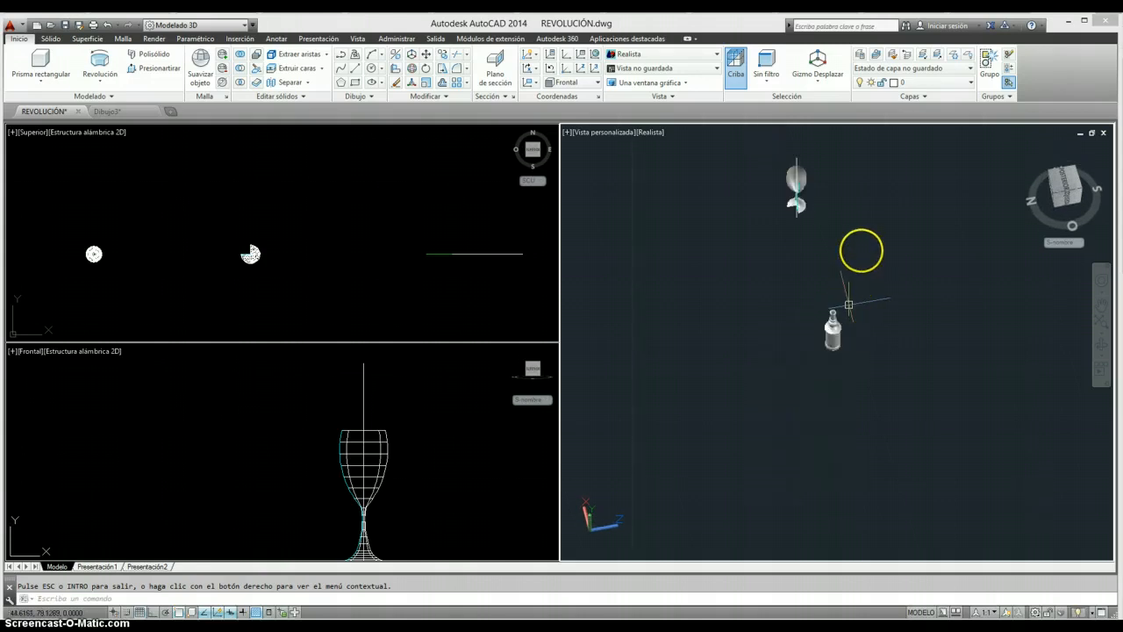
pyautogui.moveTo(860, 251); pyautogui.dragTo(873, 433, button='middle')
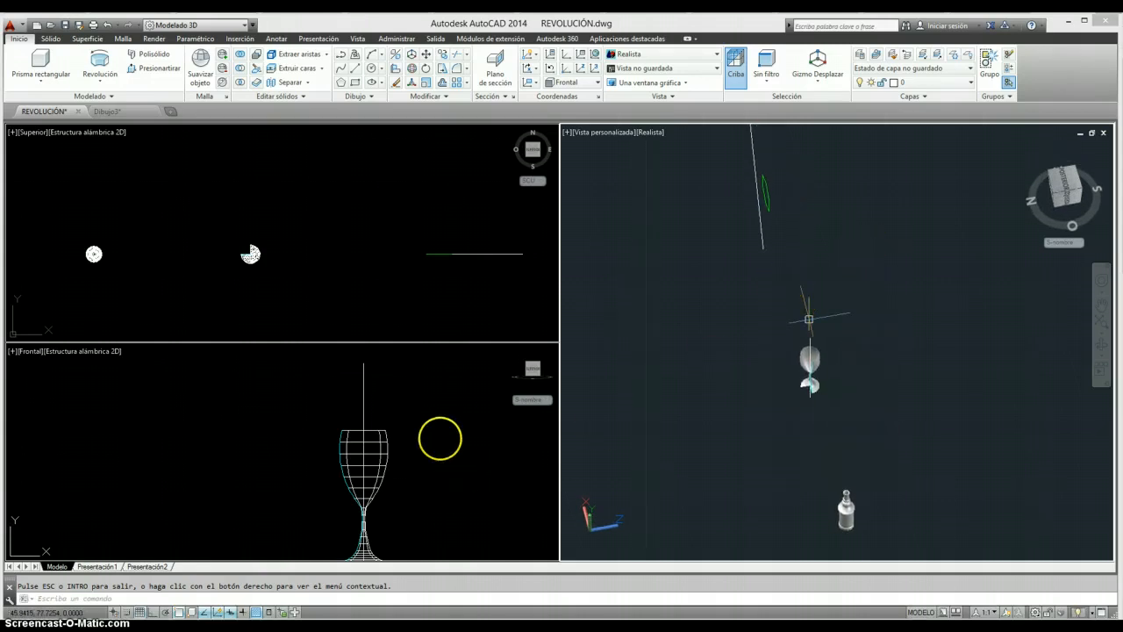
# - Examine the green hexagon and the inclined axis line beside it in the front view, checking that the hexagon is a single object
pyautogui.click(473, 429)
pyautogui.scroll(-3, 454, 456)
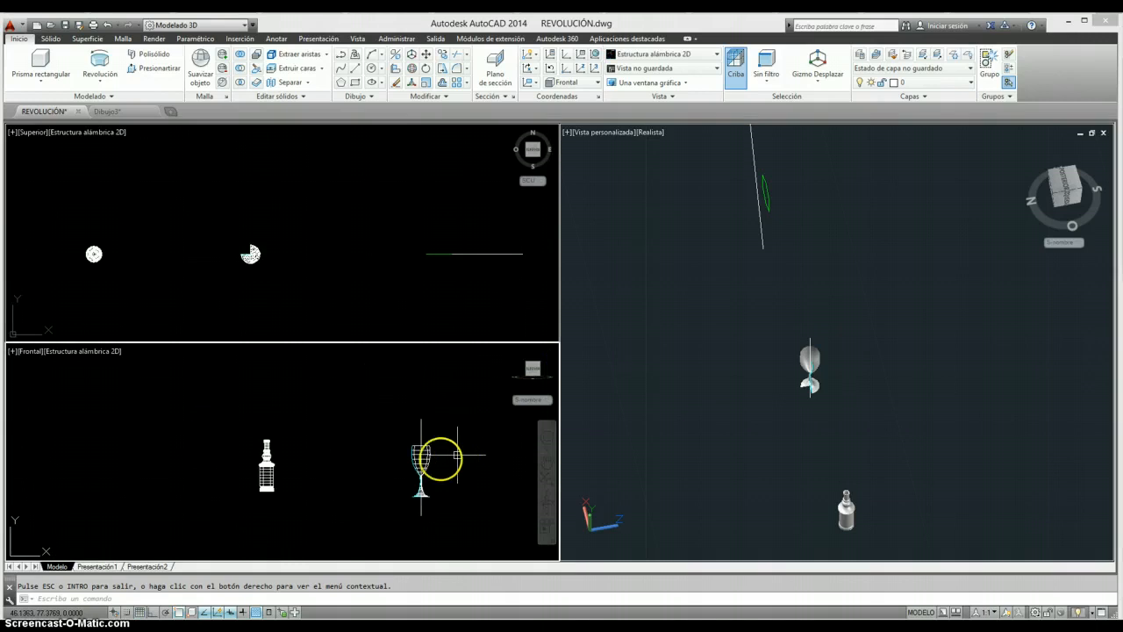
pyautogui.moveTo(439, 459); pyautogui.dragTo(281, 439, button='middle')
pyautogui.moveTo(408, 446); pyautogui.dragTo(350, 428, button='middle')
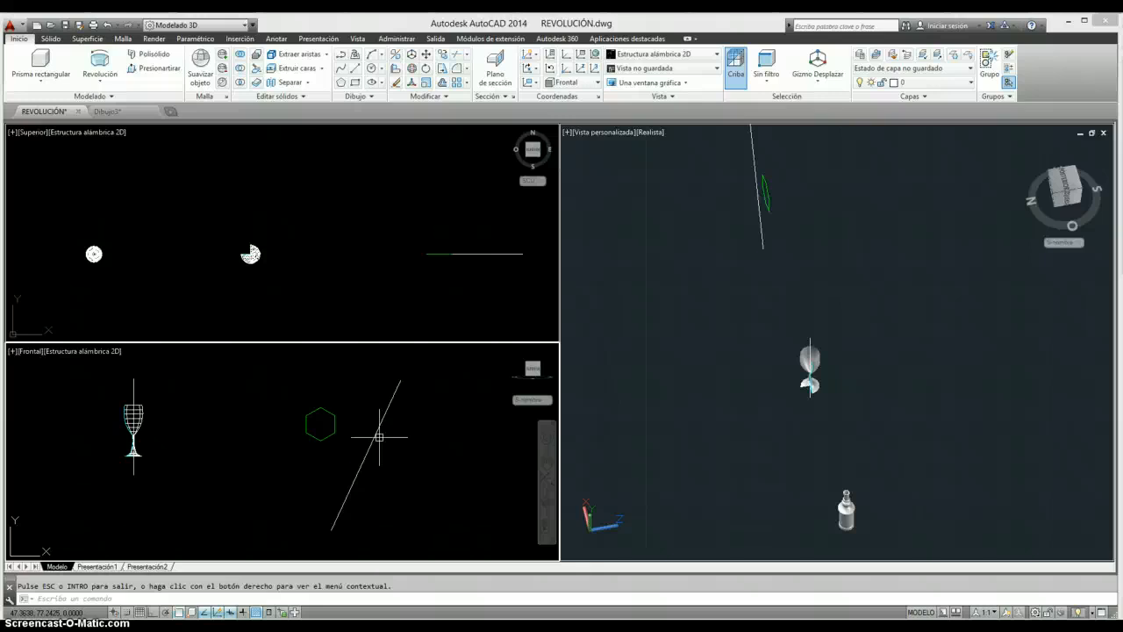
pyautogui.moveTo(379, 431)
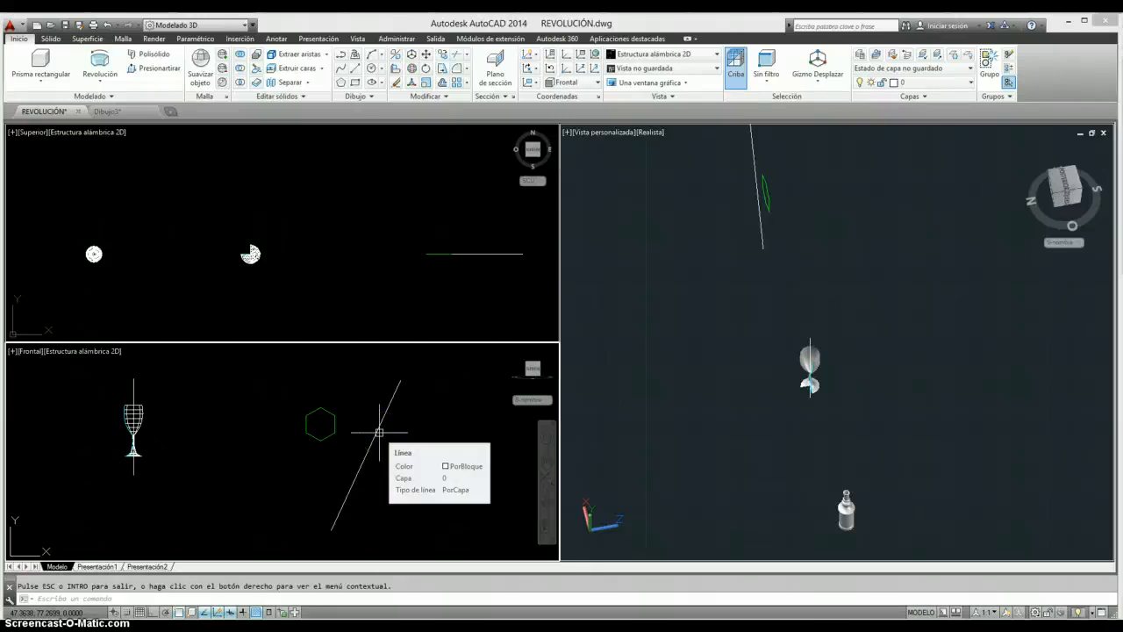
pyautogui.click(366, 432)
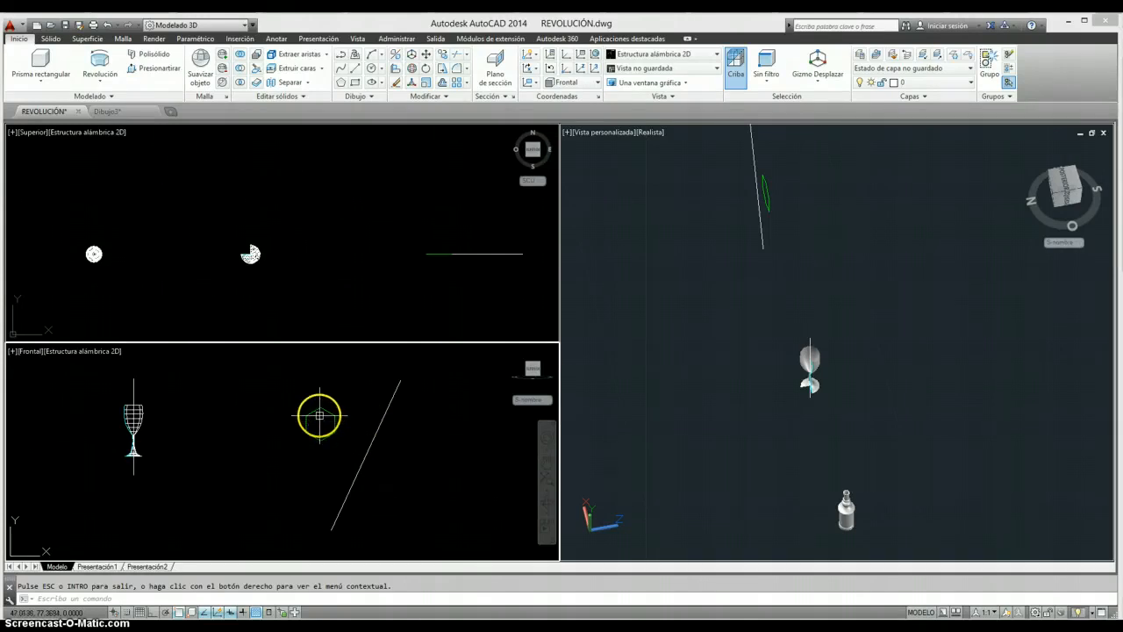
pyautogui.scroll(4, 320, 416)
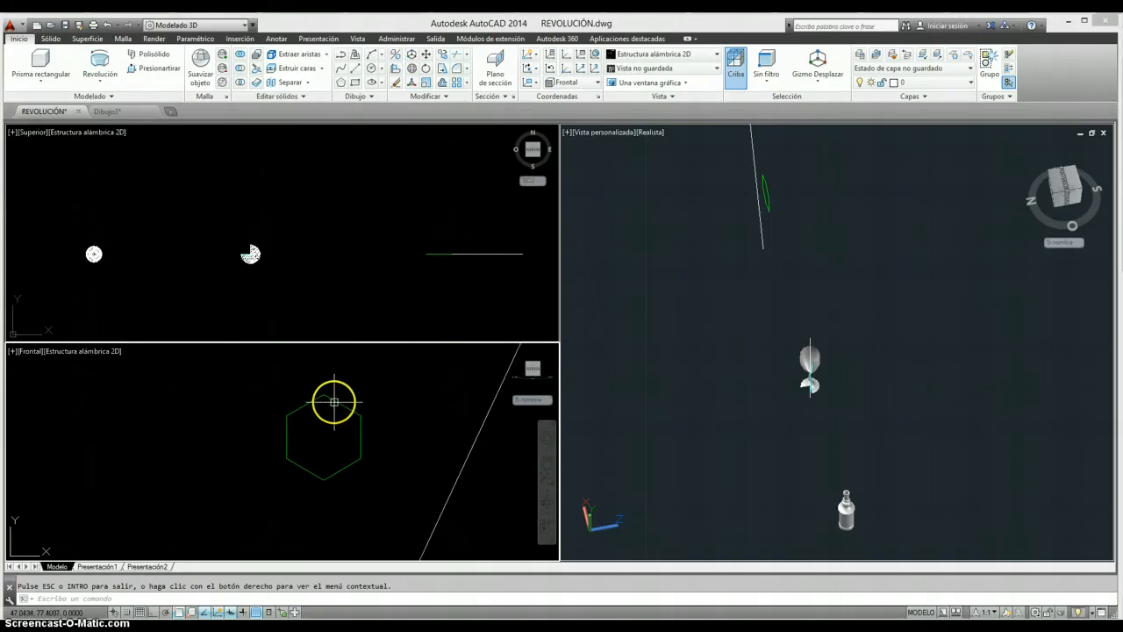
pyautogui.click(333, 401)
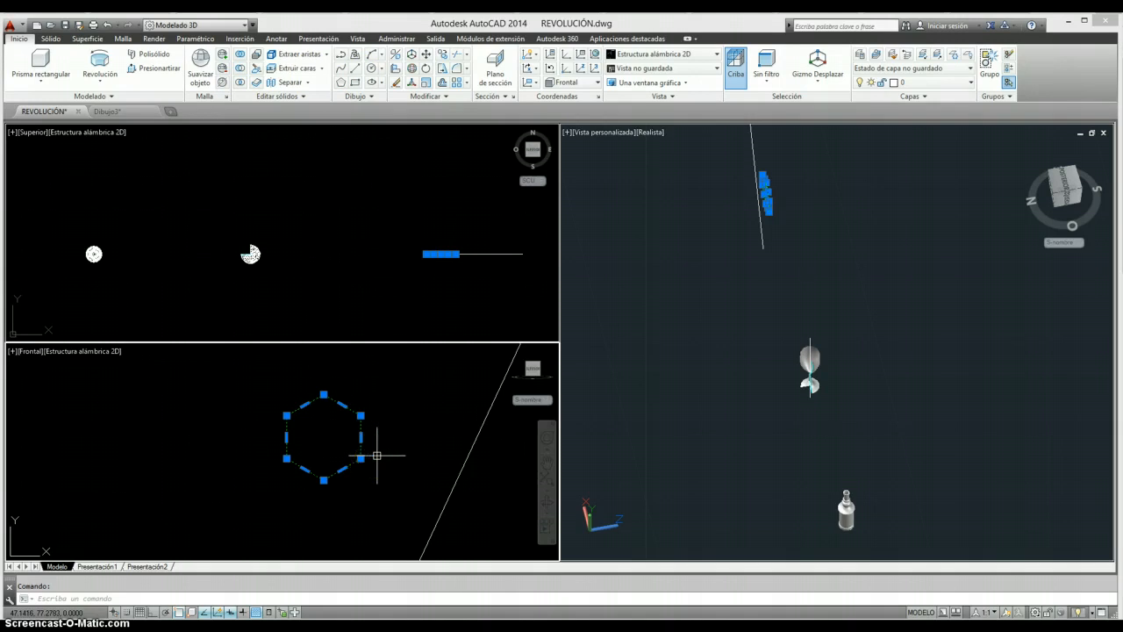
pyautogui.press('Escape')
pyautogui.scroll(-5, 379, 449)
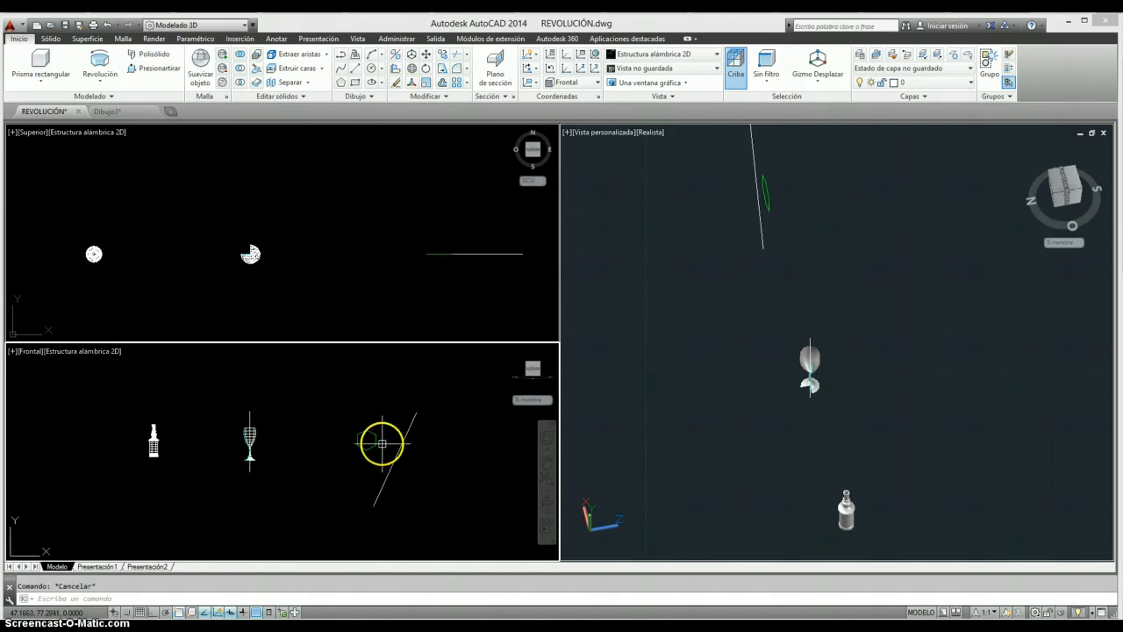
# - Revolve the green hexagon 300 degrees in the front view, using the lower and upper endpoints of the inclined line as the axis
pyautogui.click(101, 60)
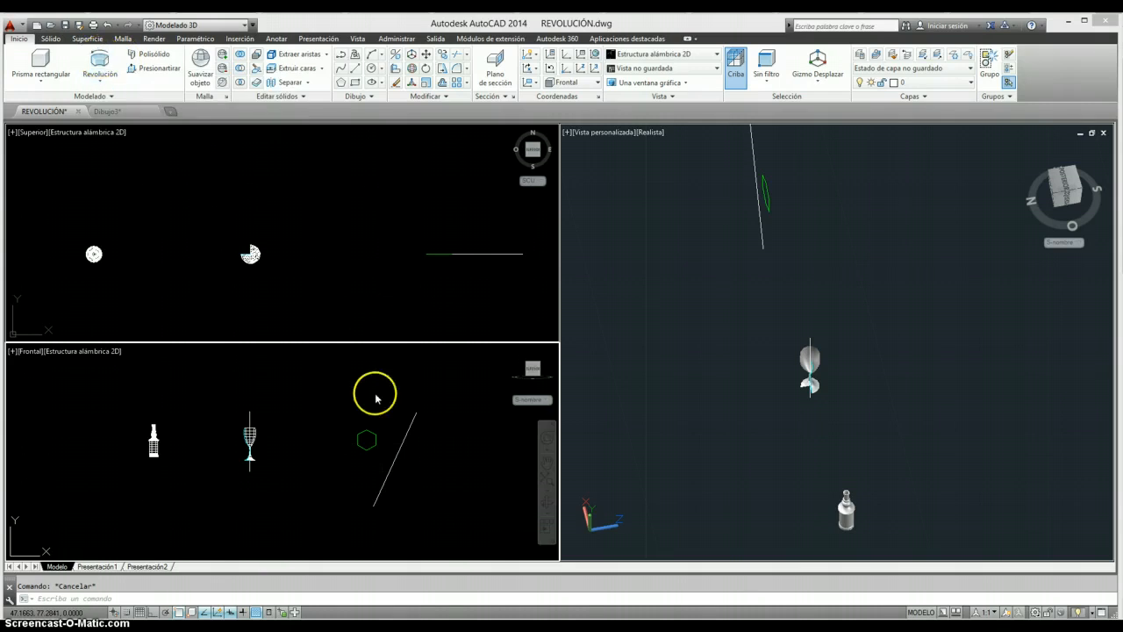
pyautogui.click(374, 437)
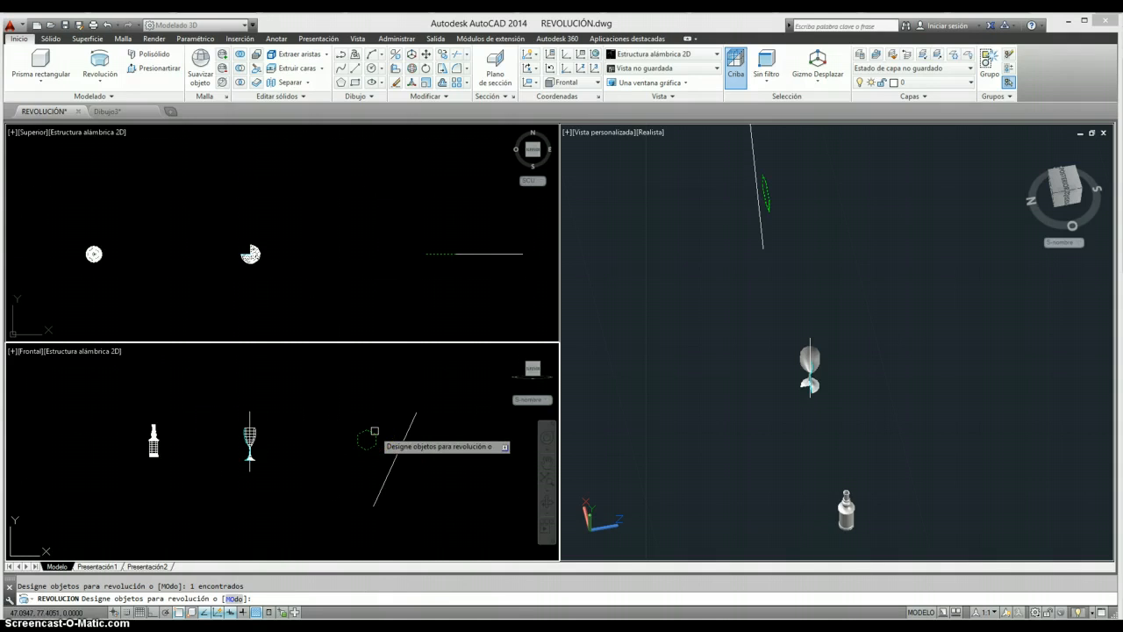
pyautogui.press('Return')
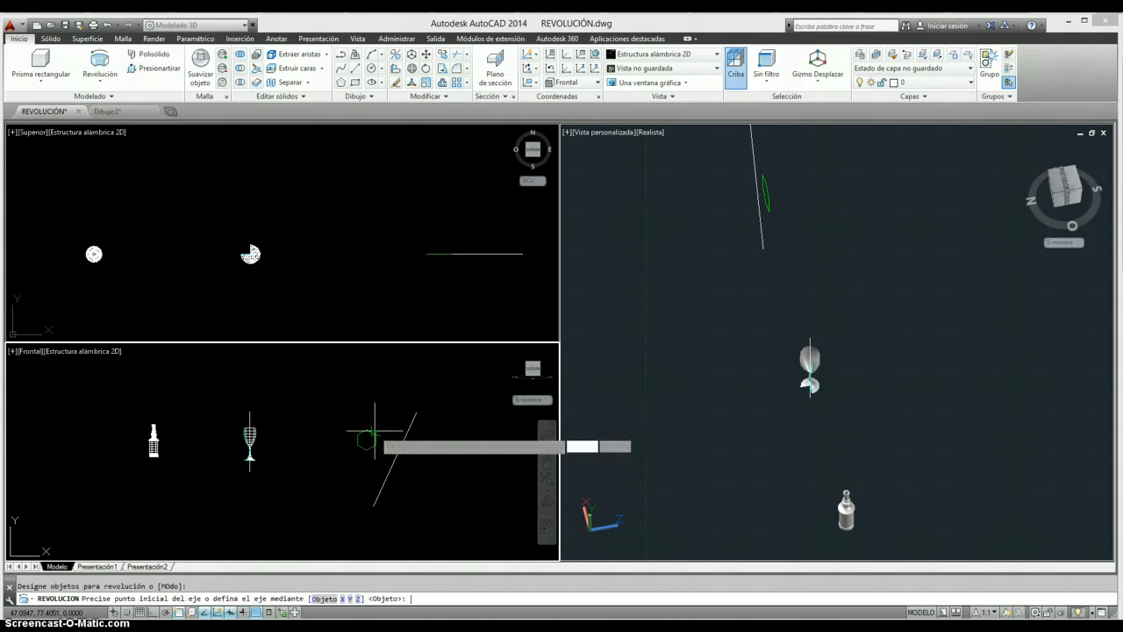
pyautogui.click(373, 505)
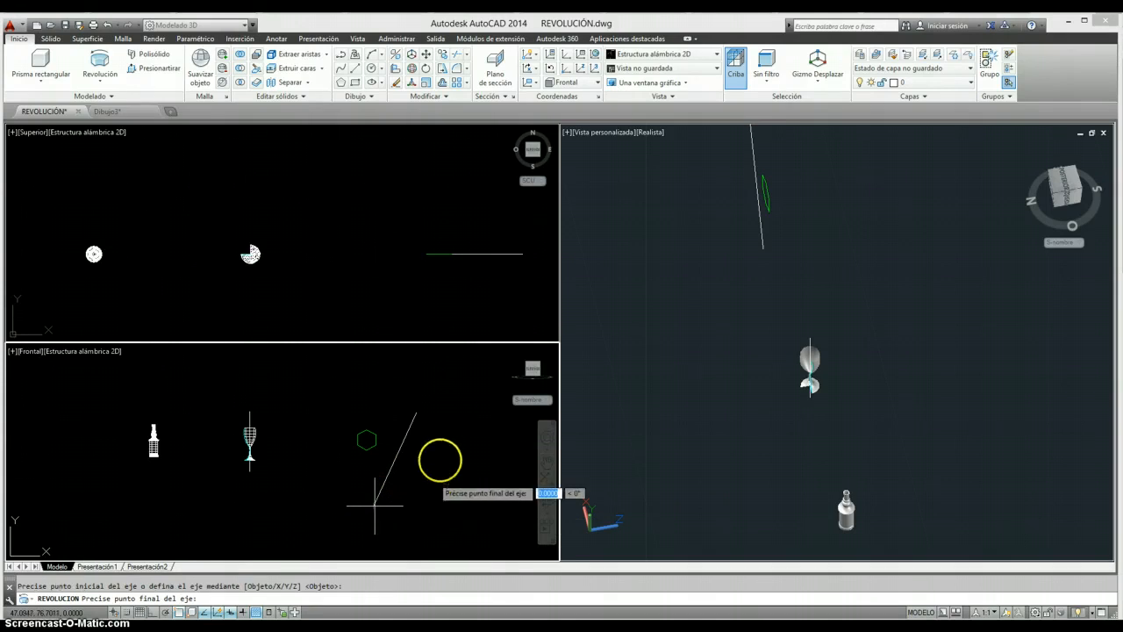
pyautogui.click(416, 411)
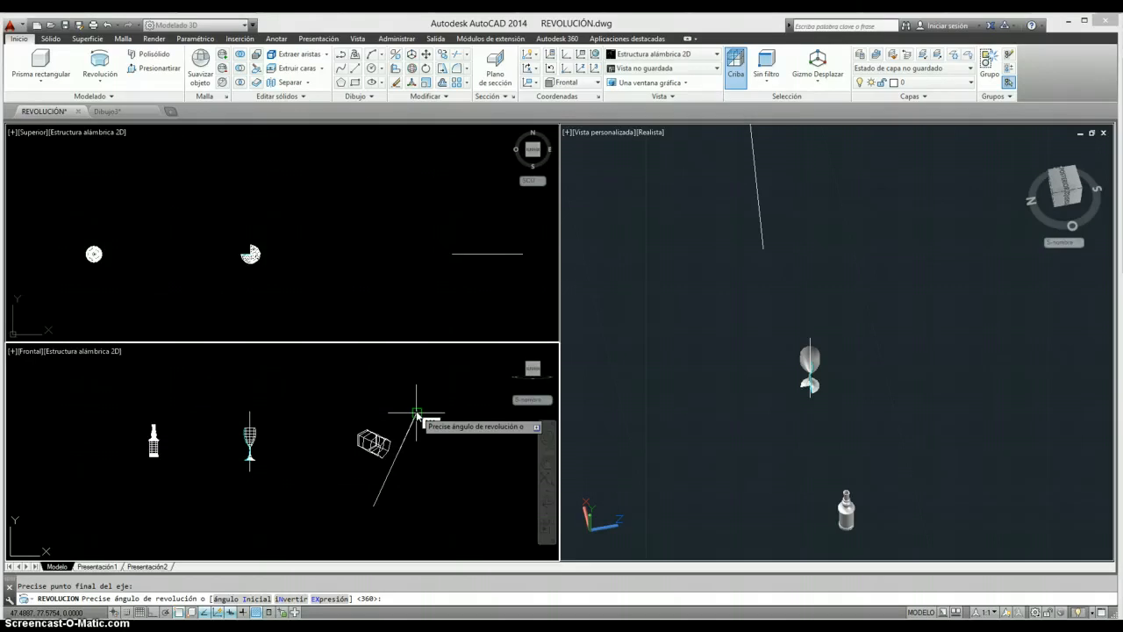
pyautogui.write('300')
pyautogui.press('Return')
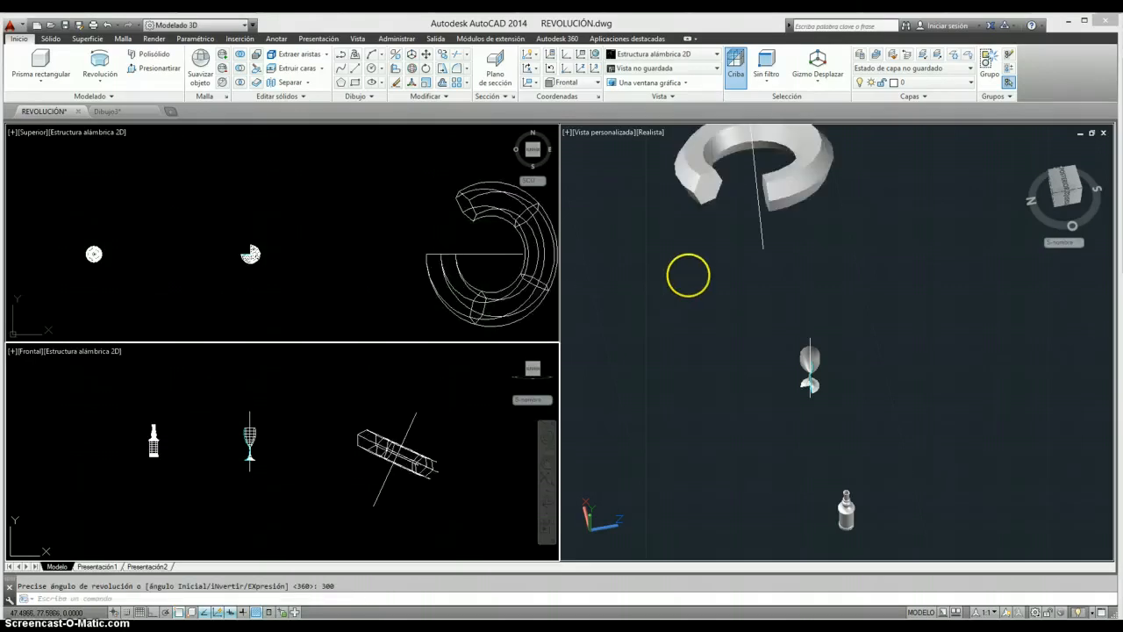
# - Inspect the open ring's hexagonal end faces up close and from other angles in the realistic 3D view
pyautogui.click(719, 246)
pyautogui.moveTo(719, 246); pyautogui.dragTo(726, 426, button='middle')
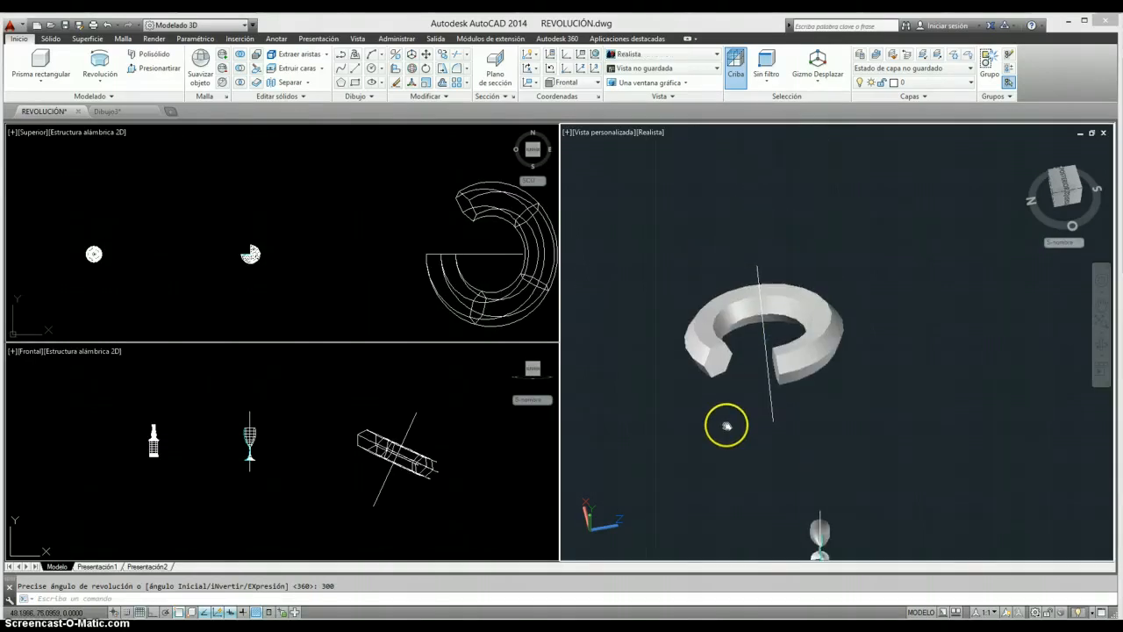
pyautogui.scroll(8, 727, 426)
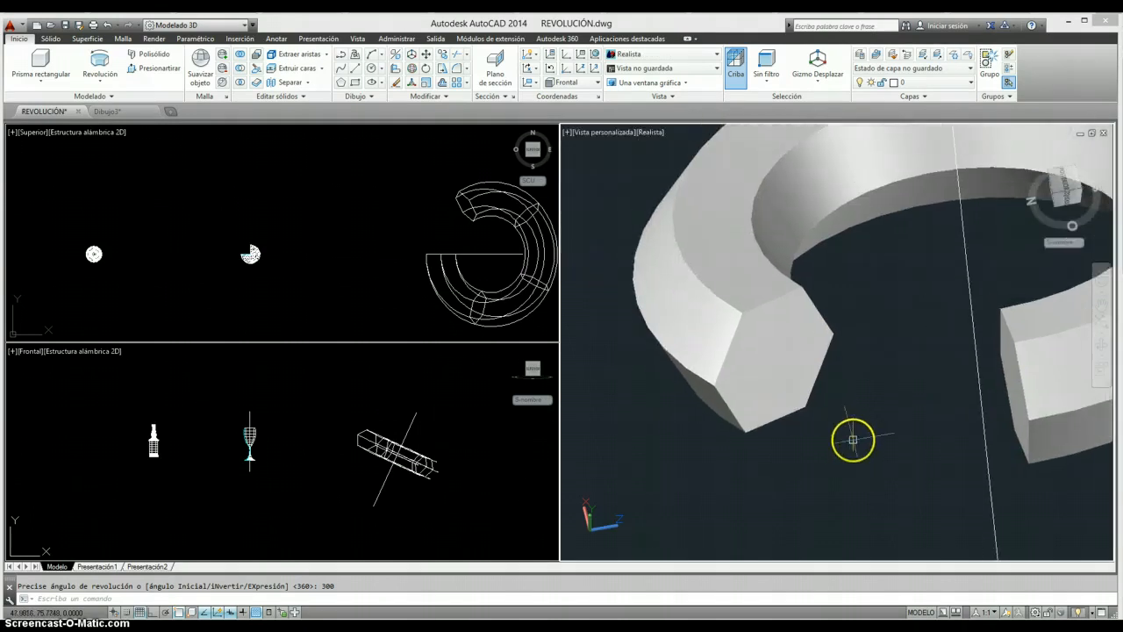
pyautogui.click(1098, 344)
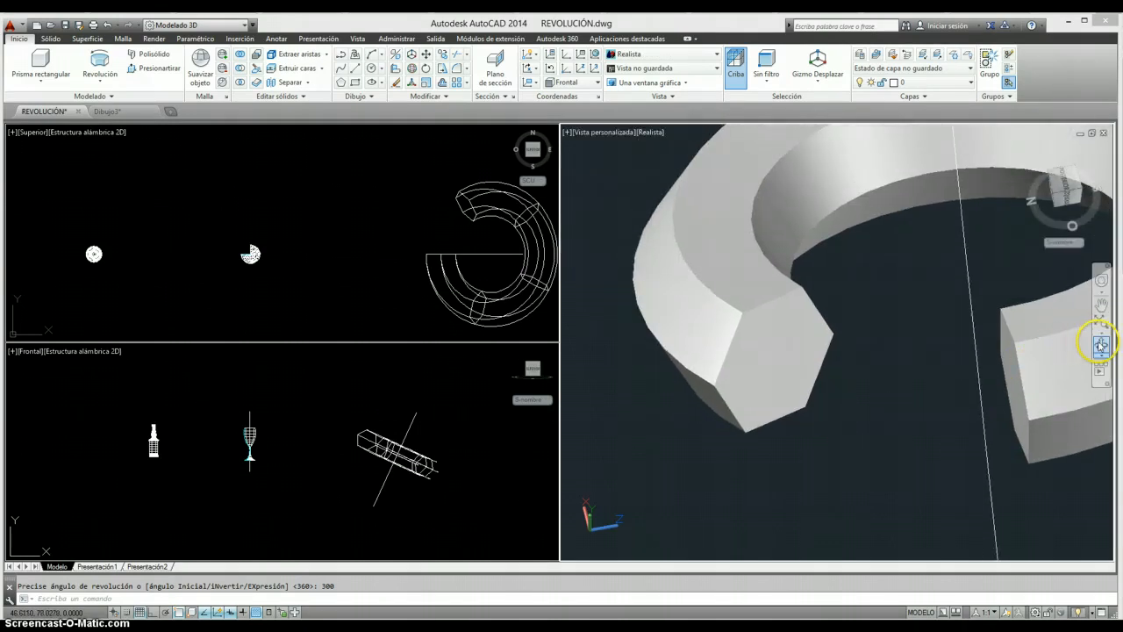
pyautogui.moveTo(870, 394); pyautogui.dragTo(960, 363)
pyautogui.moveTo(979, 315); pyautogui.dragTo(866, 356)
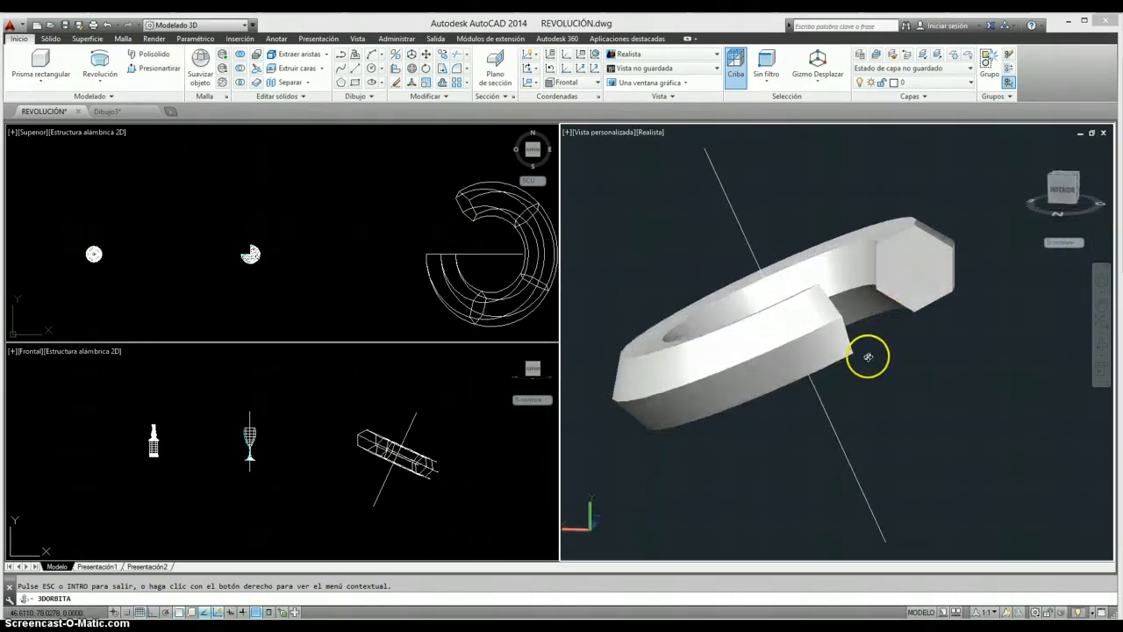
# - Examine the revolved hexagonal ring and its inclined axis line up close in the front view
pyautogui.press('Escape')
pyautogui.click(412, 505)
pyautogui.scroll(-2, 363, 493)
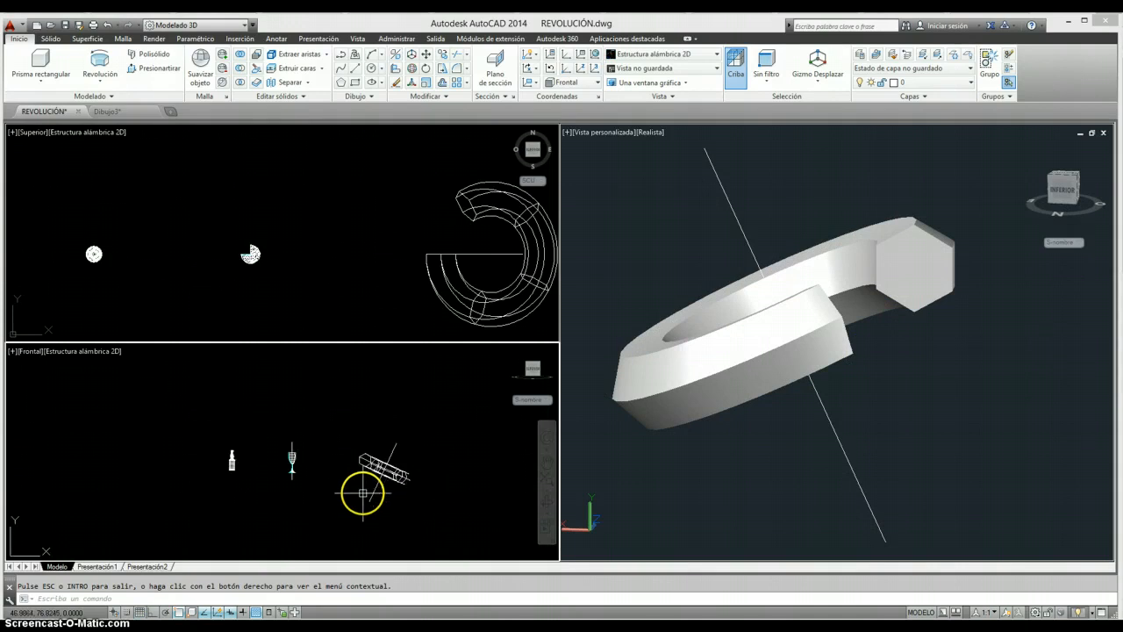
pyautogui.scroll(3, 427, 465)
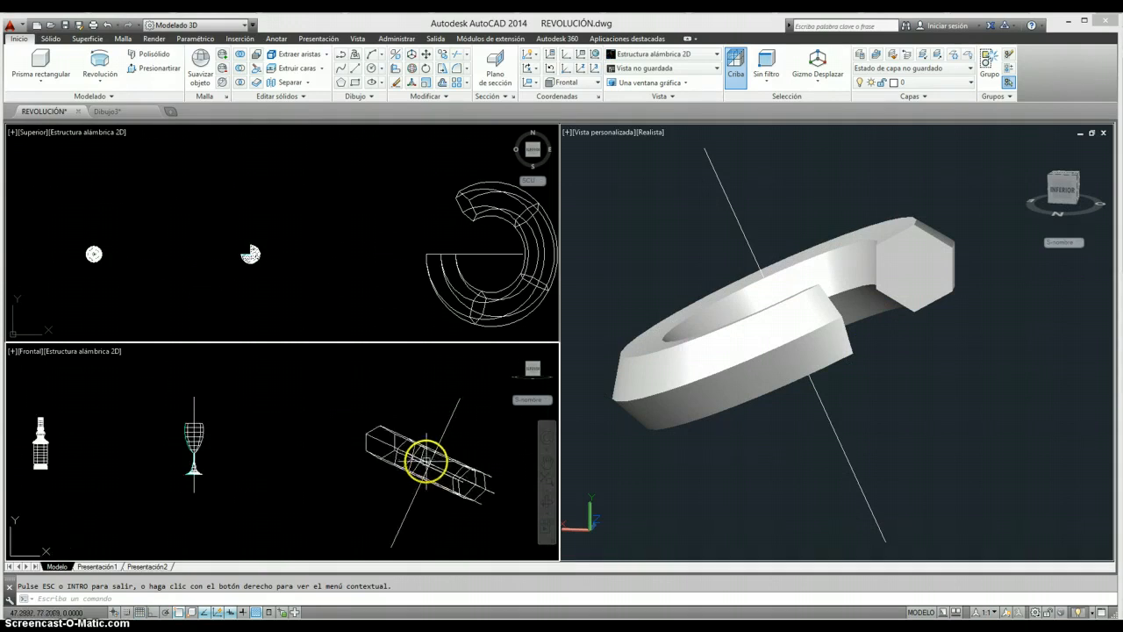
pyautogui.moveTo(426, 461); pyautogui.dragTo(413, 453, button='middle')
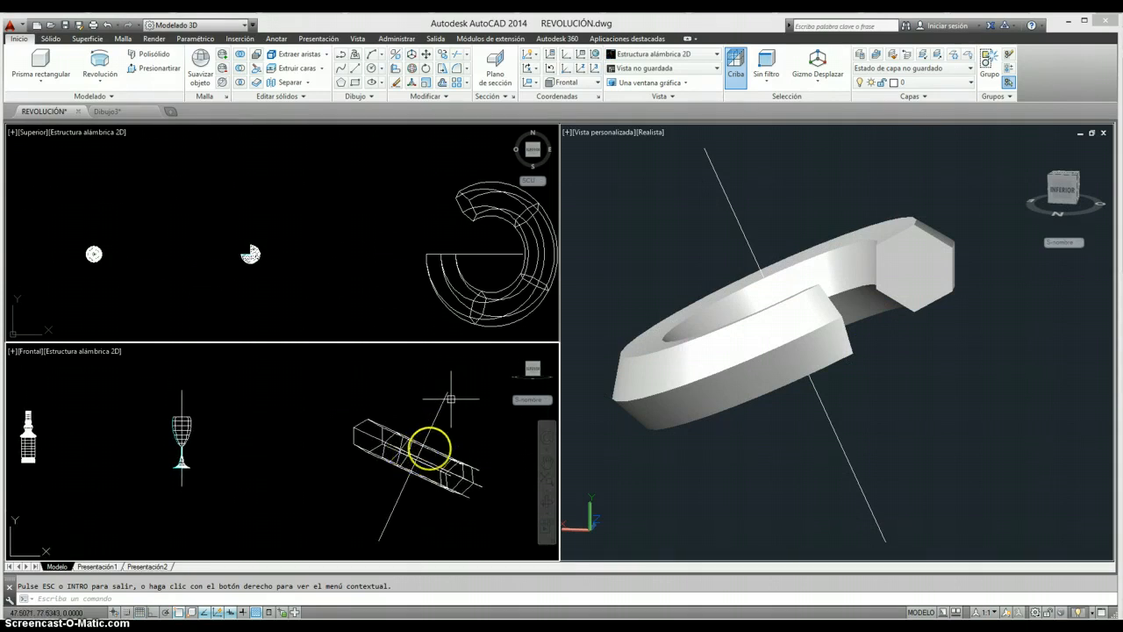